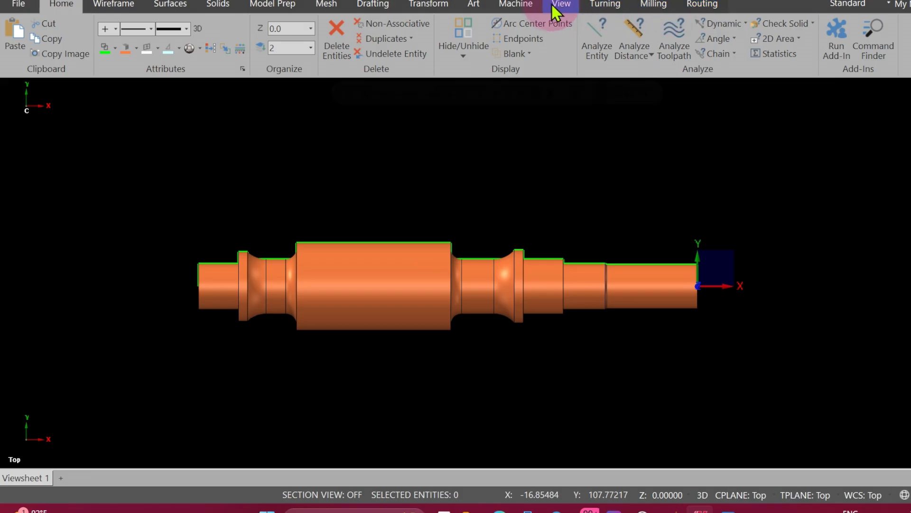
Show the Toolpaths manager, open the machine group's tool settings, and enable sequential tool number assignment and duplicate tool number warnings.
left_click(560, 4)
left_click(487, 23)
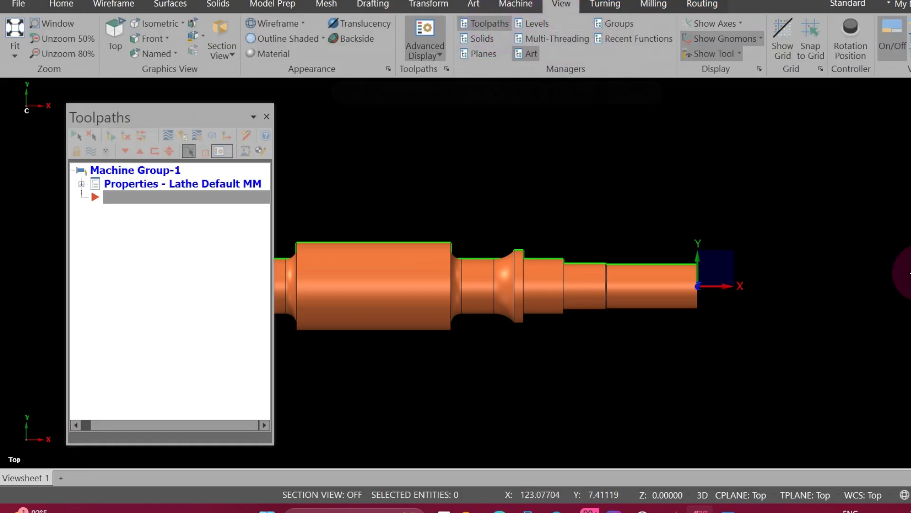
left_click(144, 173)
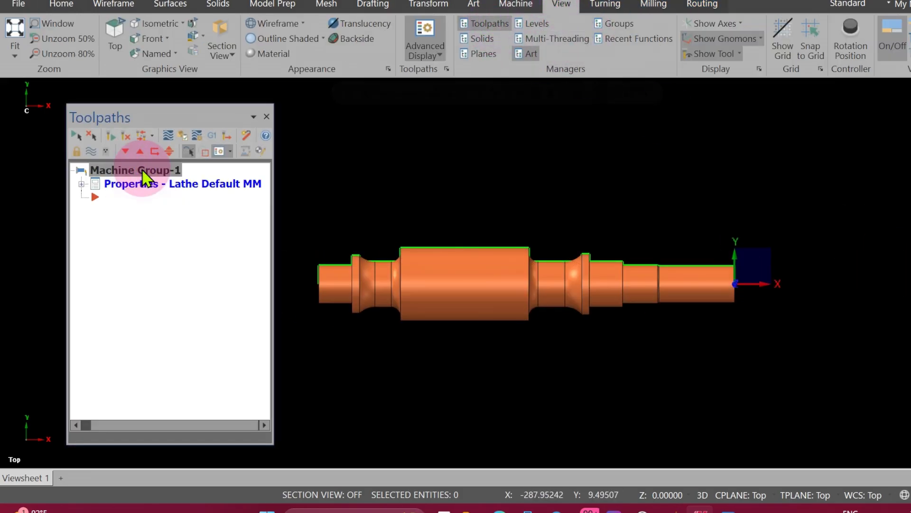
left_click(82, 184)
left_click(141, 212)
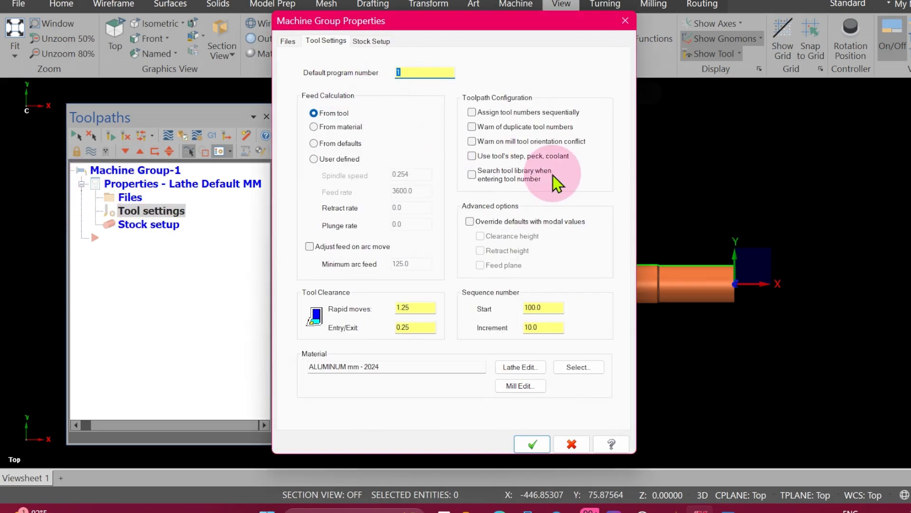
left_click(473, 113)
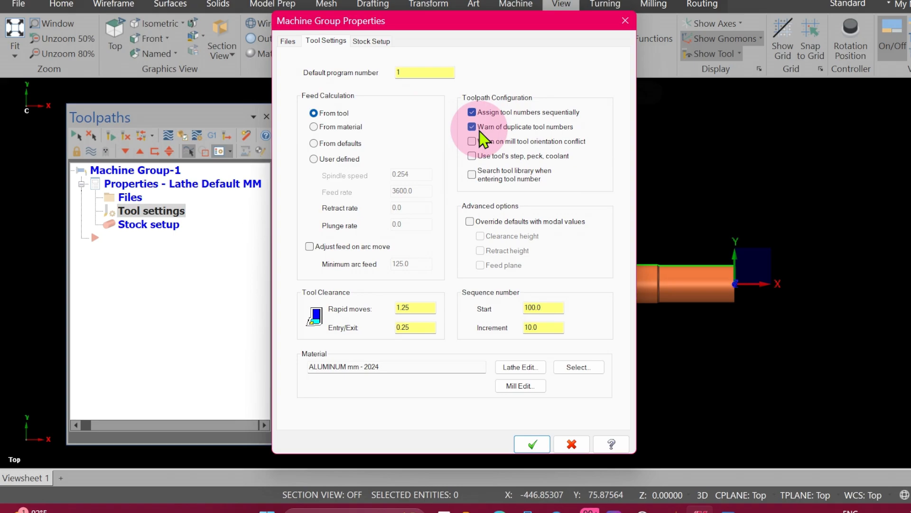
Set the sequence numbers to start at 1 with an increment of 1.
left_click(556, 308)
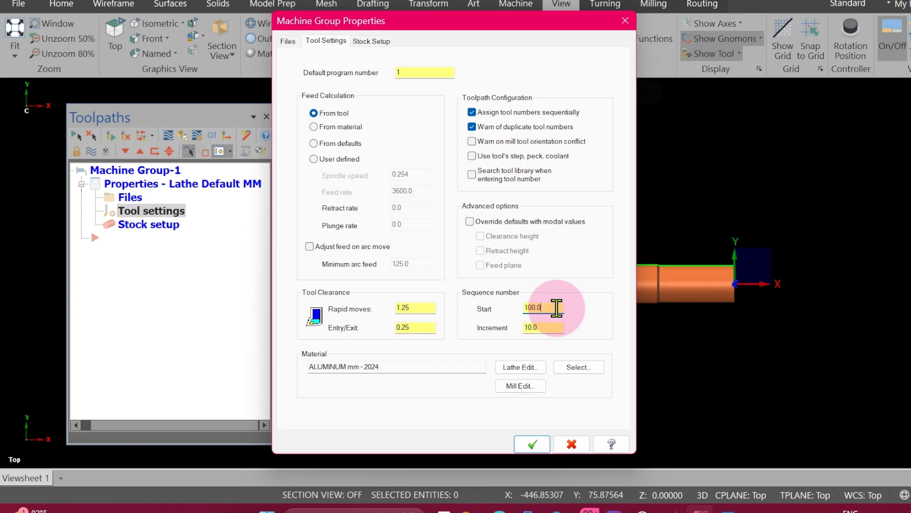
key("BackSpace")
key("BackSpace")
key("BackSpace")
key("BackSpace")
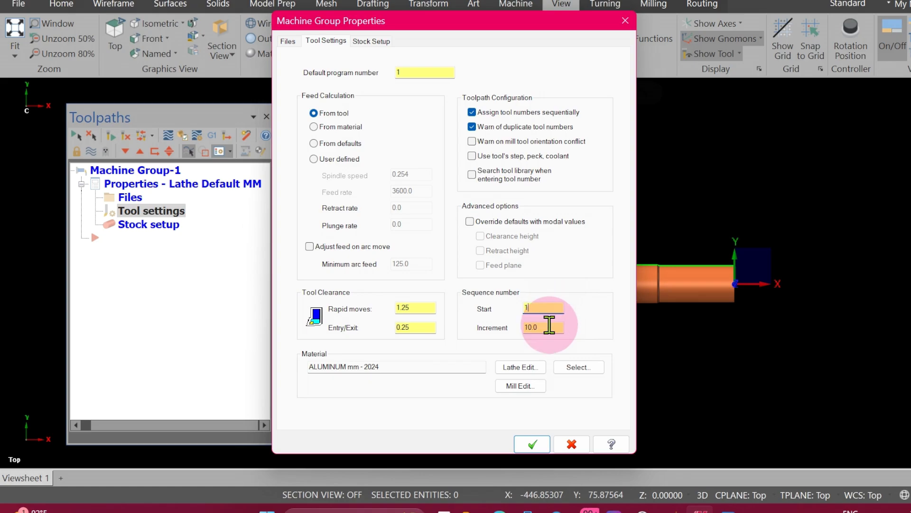
left_click(549, 326)
key("BackSpace")
key("BackSpace")
key("BackSpace")
type("1")
key("Return")
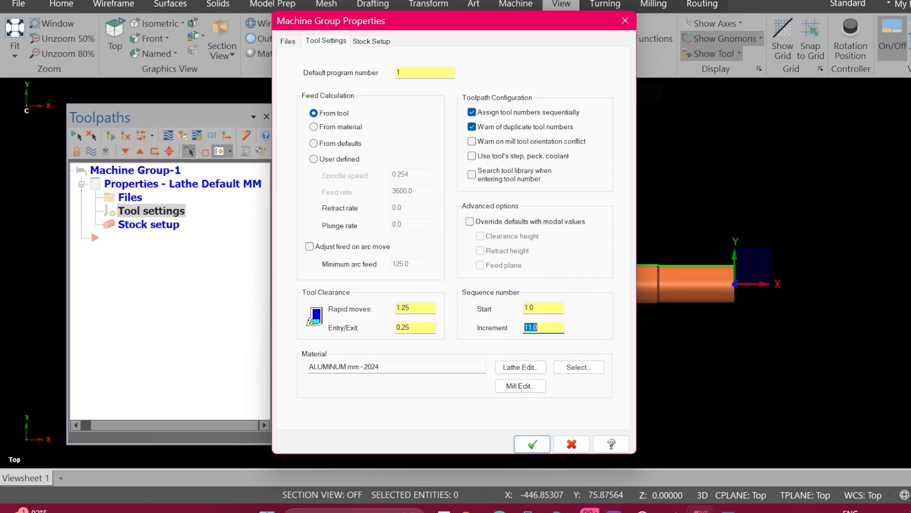
type("1")
key("Return")
Open the left spindle's stock properties from the machine group's stock setup.
left_click(378, 41)
left_click(375, 124)
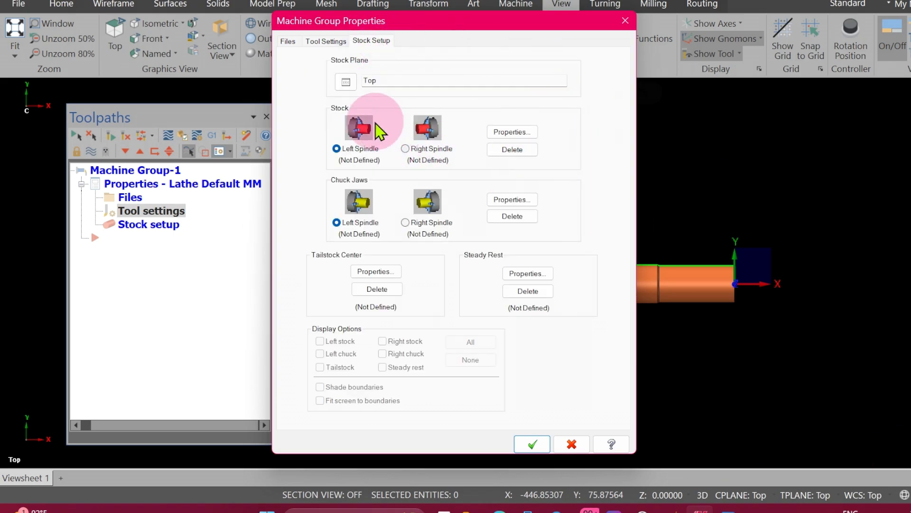
left_click(515, 132)
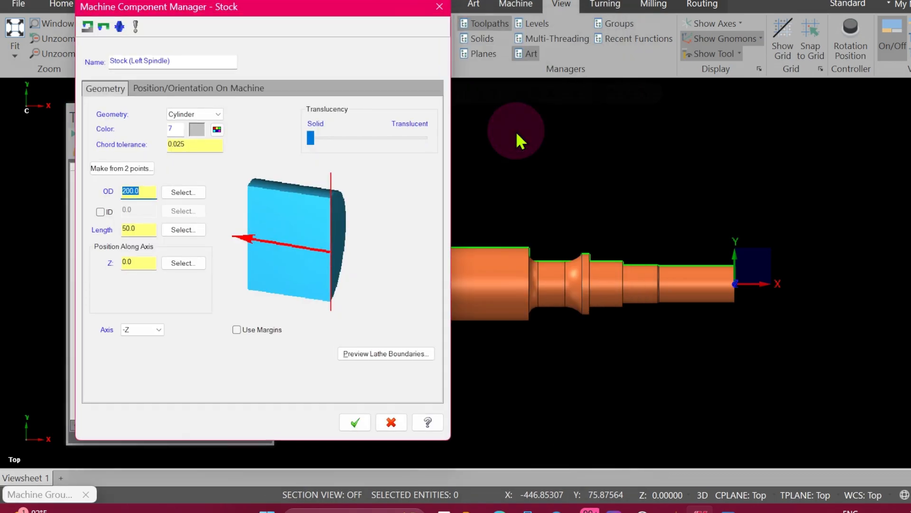
left_click_drag(218, 25, 477, 33)
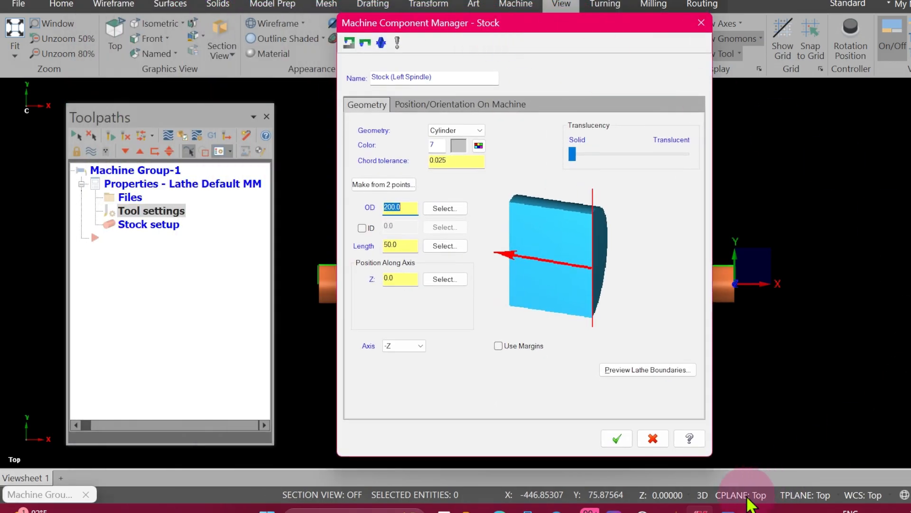
Check the shaft's largest diameter in the part drawing in the image viewer and set the cylinder stock's OD to 48.
left_click(729, 508)
scroll(294, 322, "down", 5)
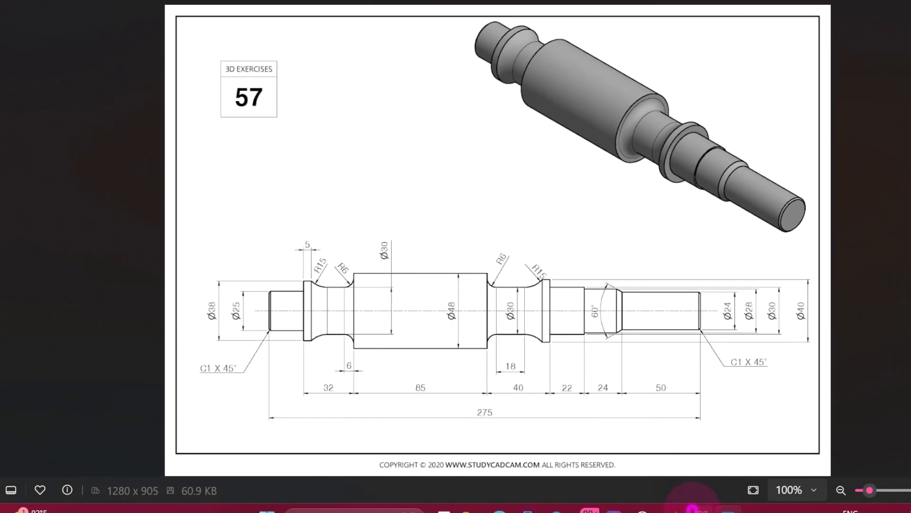
left_click(693, 509)
double_click(412, 212)
type("48")
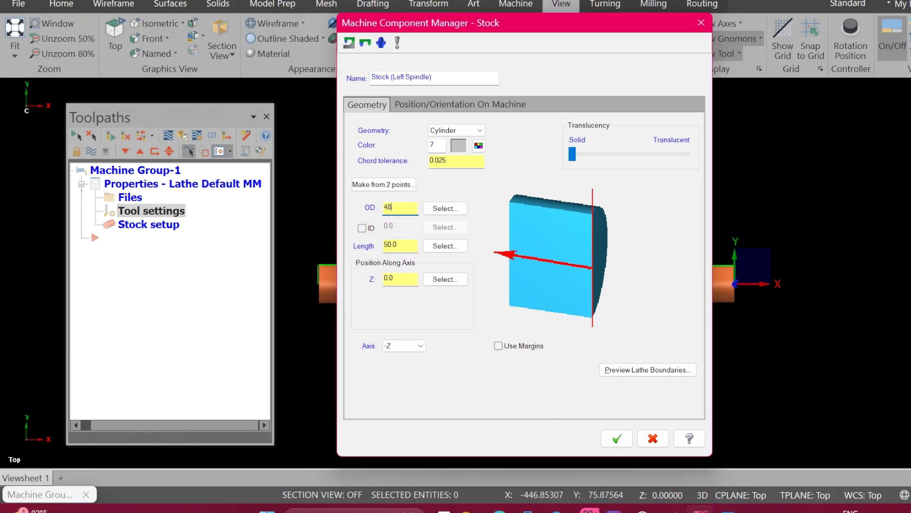
key("Return")
Define the cylinder stock from two points: the origin on the shaft's end face and the far upper corner of the largest-diameter section.
left_click(380, 184)
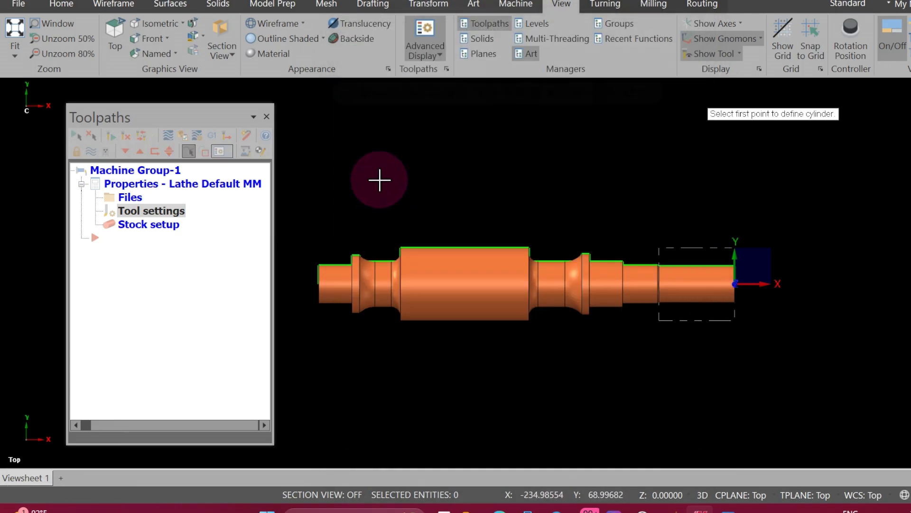
scroll(380, 180, "down", 1)
left_click(714, 278)
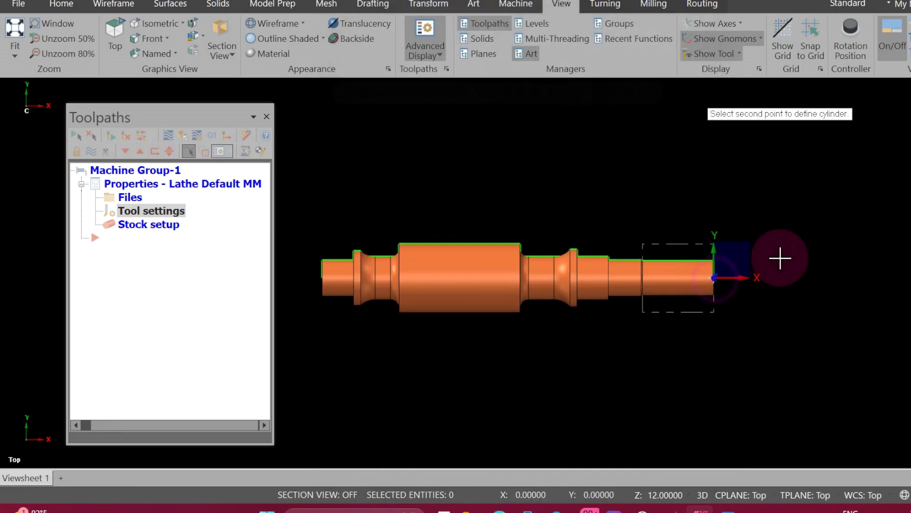
left_click(400, 246)
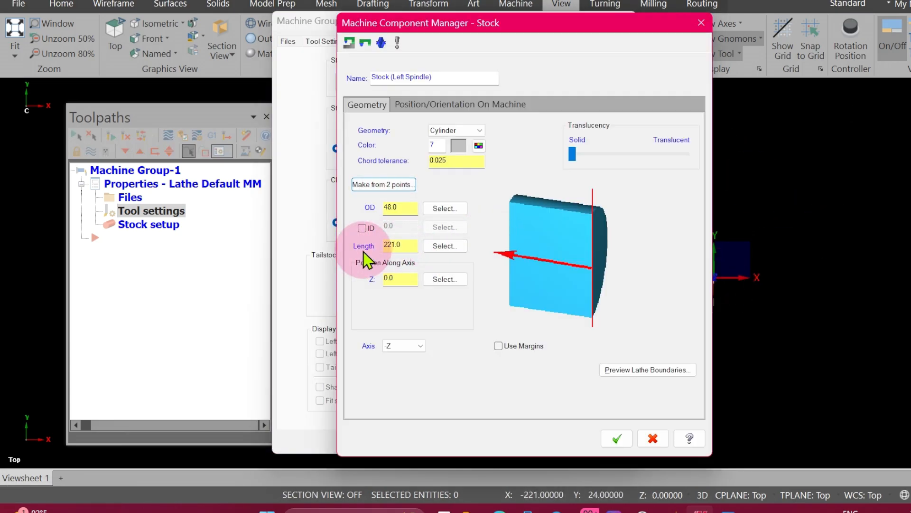
left_click(415, 247)
left_click(409, 207)
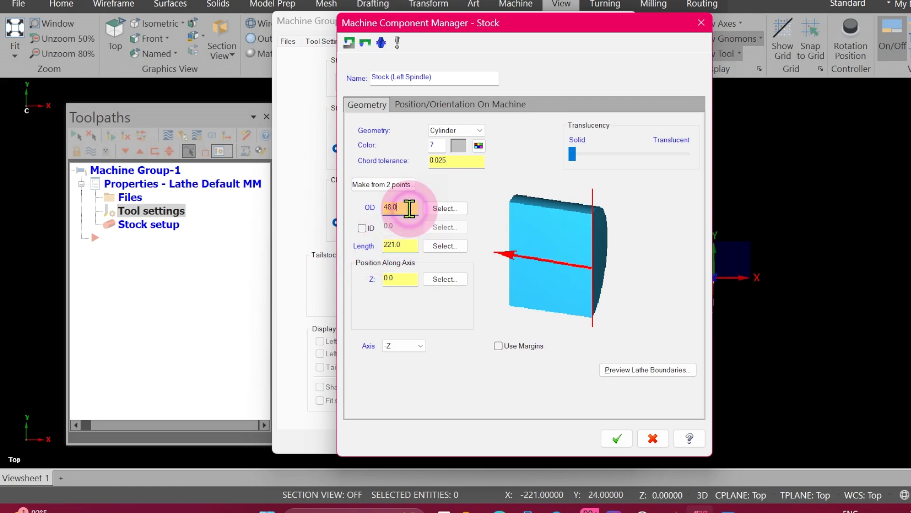
Repeat the two-point stock definition from the origin to the far upper corner of the largest section.
left_click(398, 186)
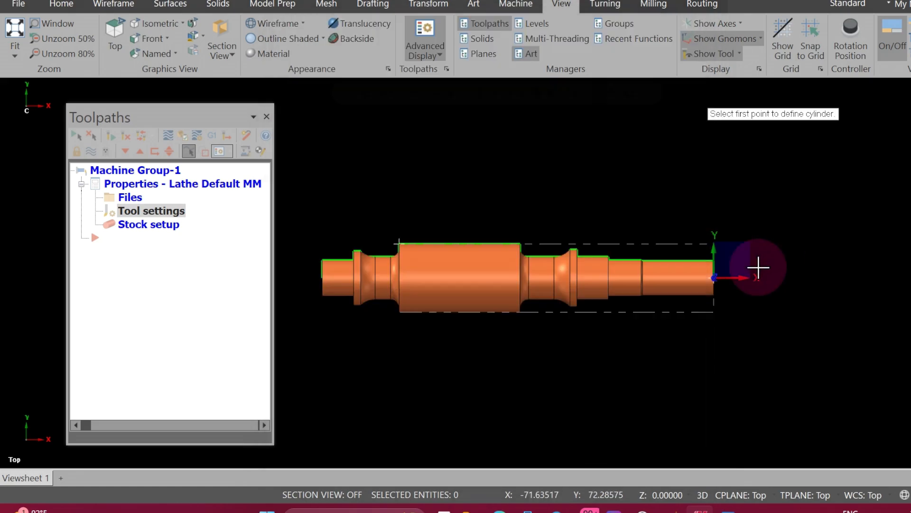
scroll(758, 267, "up", 6)
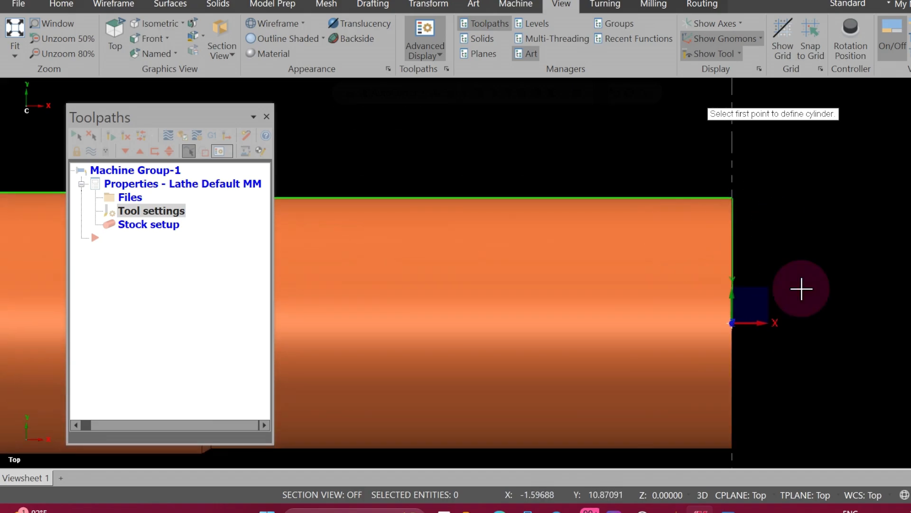
left_click(731, 324)
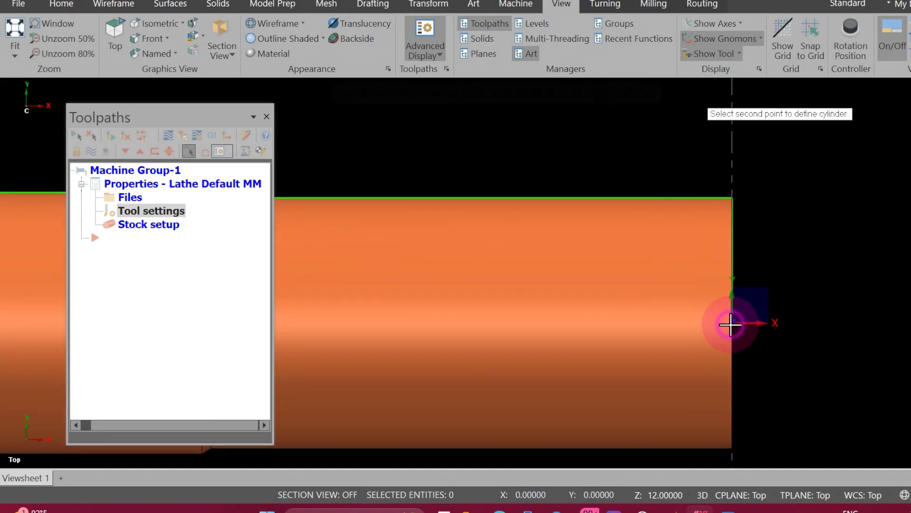
scroll(910, 347, "down", 2)
scroll(902, 332, "down", 5)
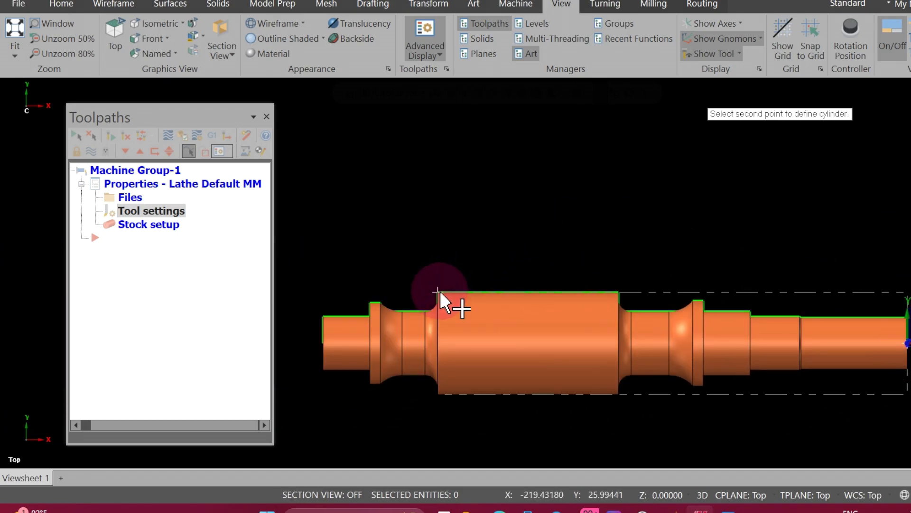
left_click(438, 294)
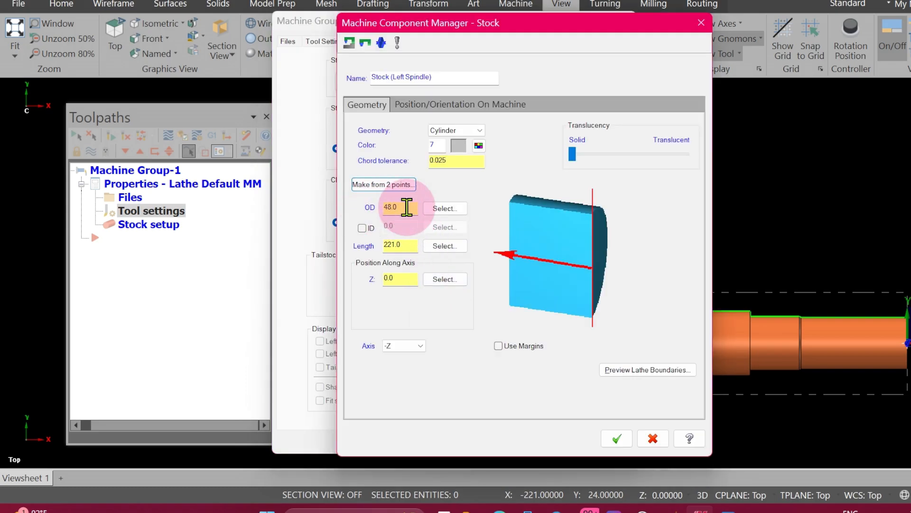
left_click(414, 245)
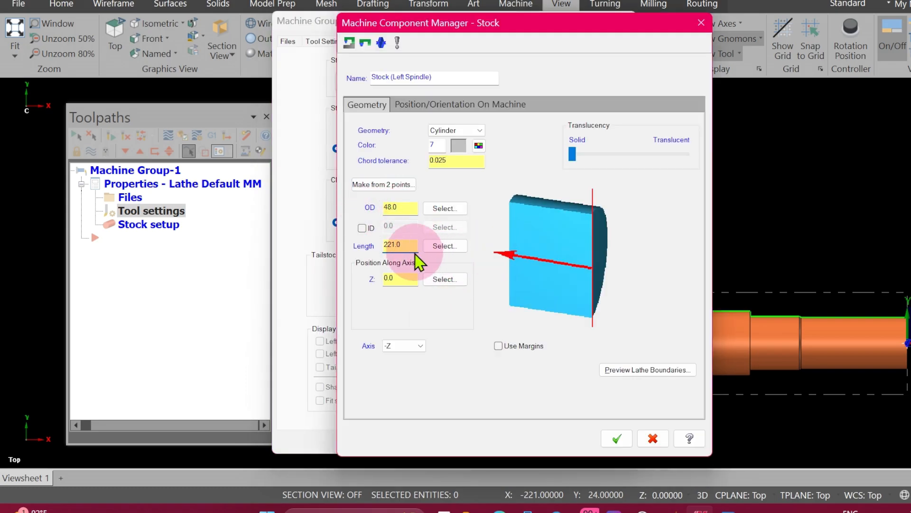
Check the shaft's overall length in the part drawing in the image viewer and set the stock length to 275.
left_click(729, 509)
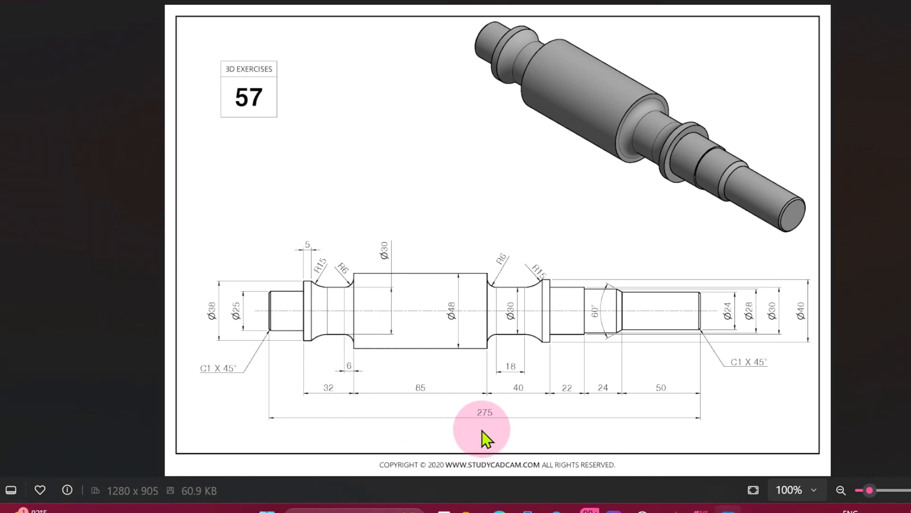
left_click(700, 508)
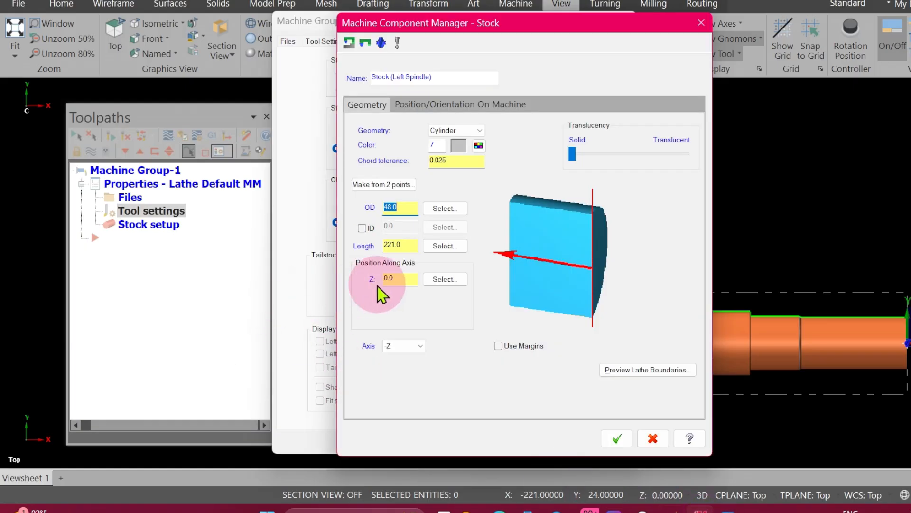
double_click(412, 247)
type("22")
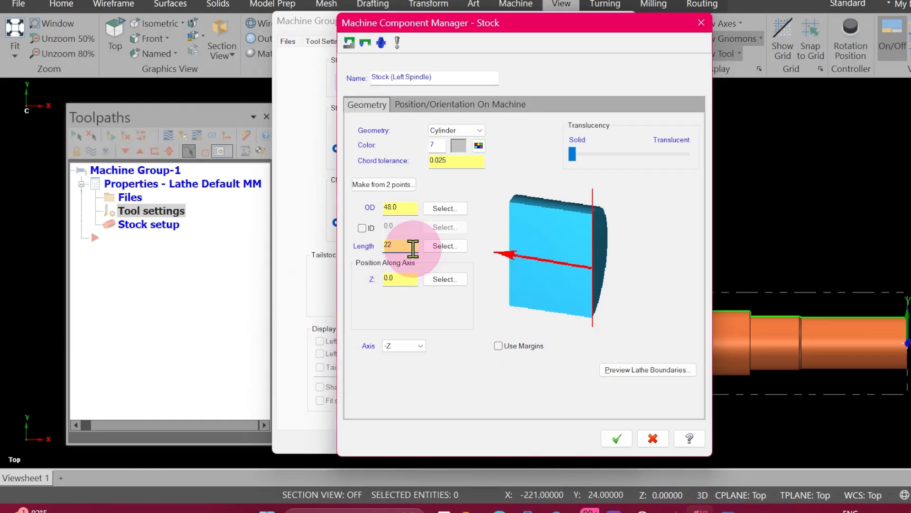
type("5")
key("Return")
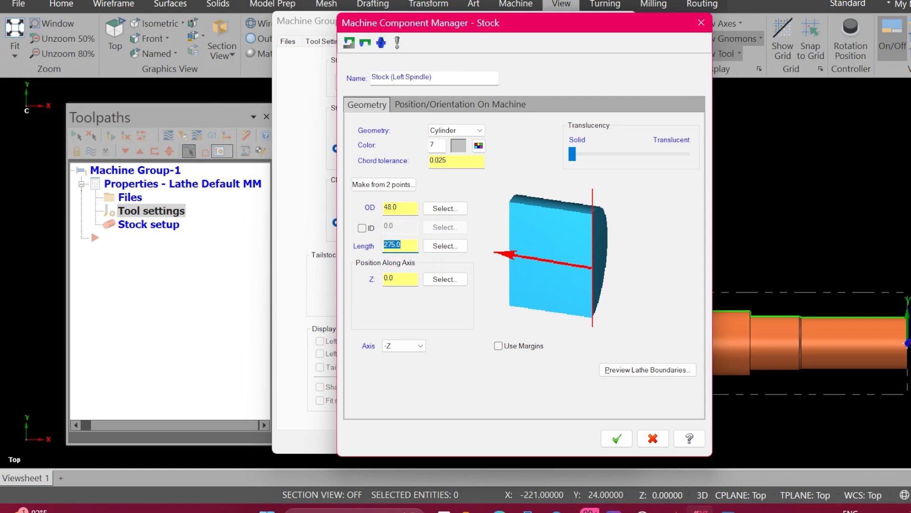
Try a stock OD of 50 and return it to 48.
left_click(413, 208)
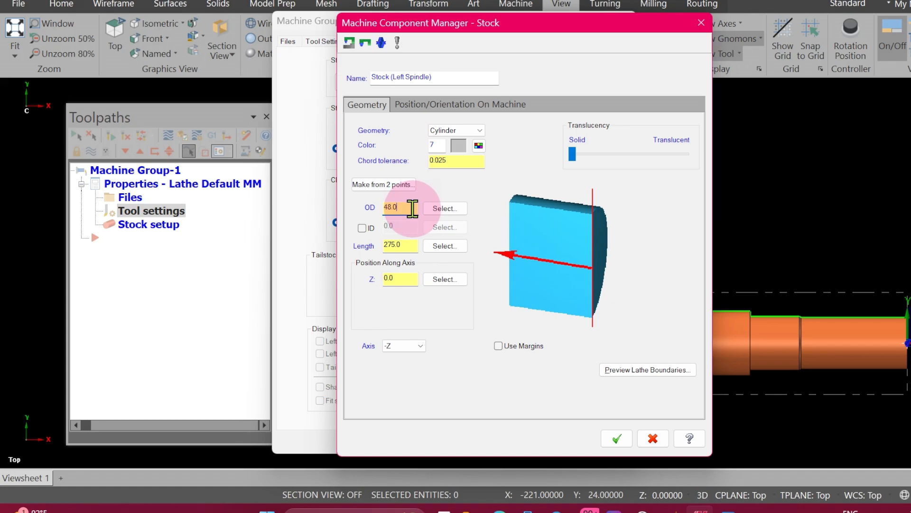
key("BackSpace")
key("BackSpace")
key("BackSpace")
key("BackSpace")
type("50")
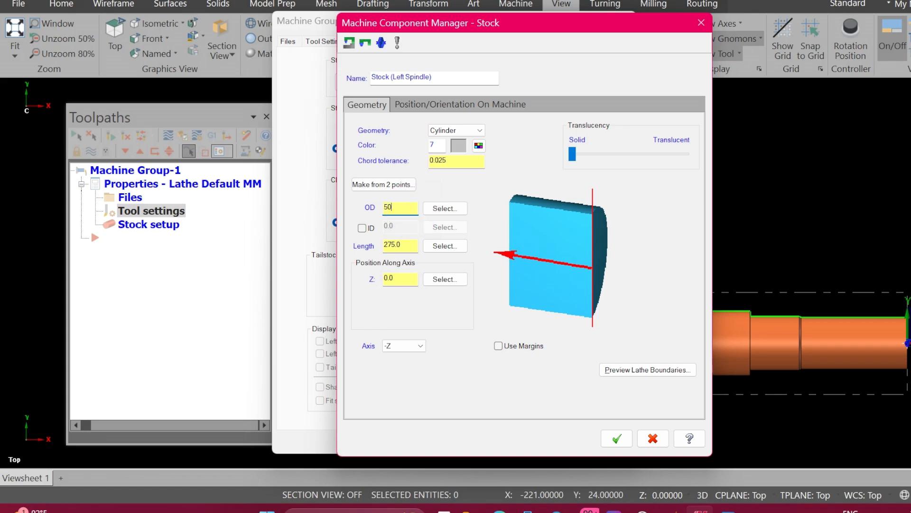
key("Return")
type("48")
key("Return")
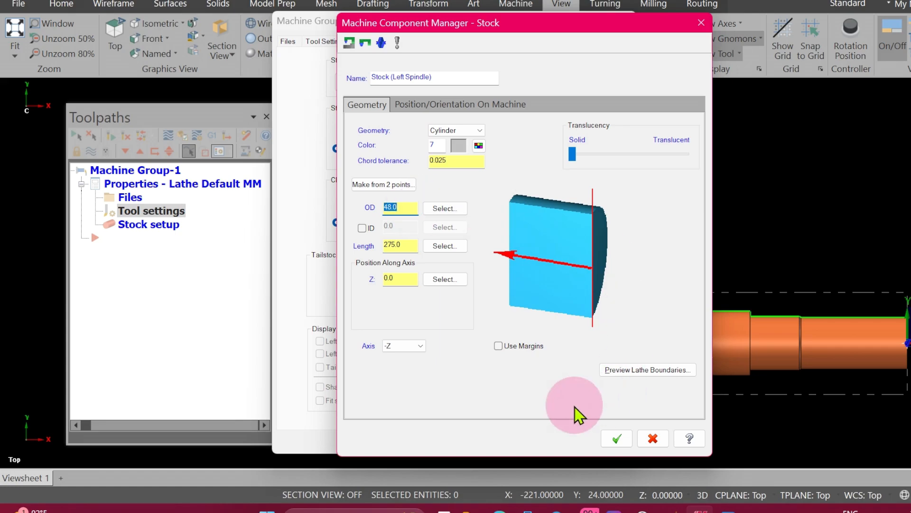
Enable margins for the cylinder stock and set the OD margin to 2.
left_click(498, 346)
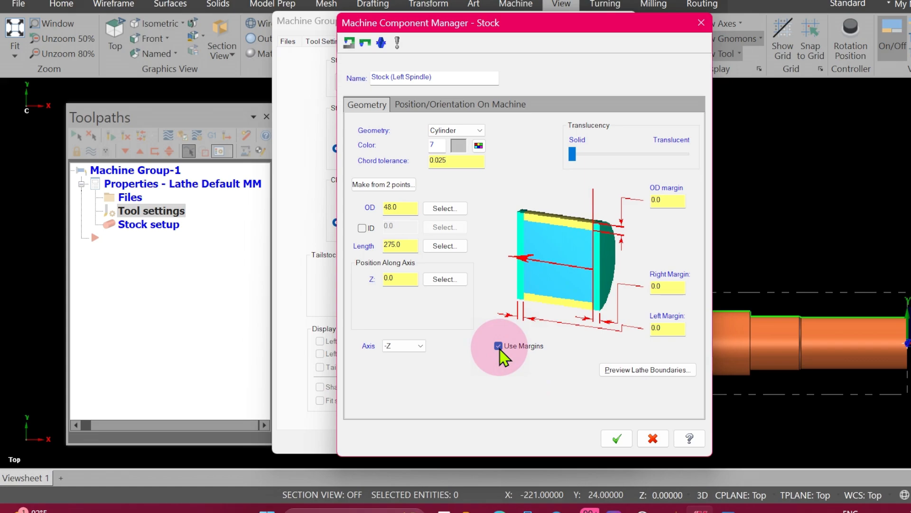
left_click(669, 200)
key("BackSpace")
key("BackSpace")
key("BackSpace")
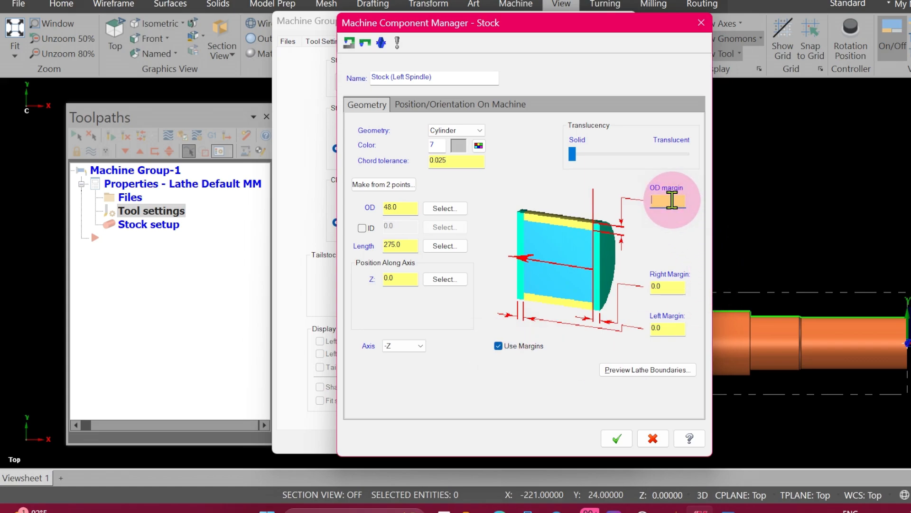
type("2")
key("Return")
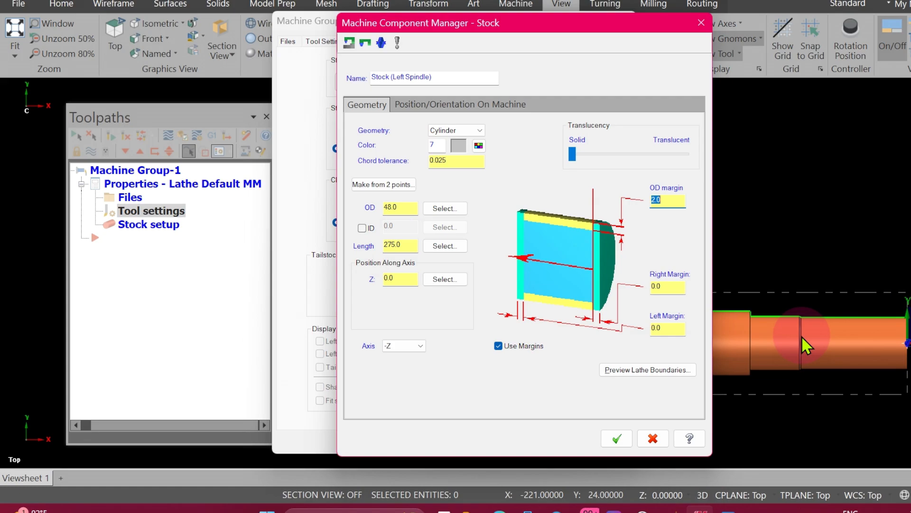
left_click(421, 5)
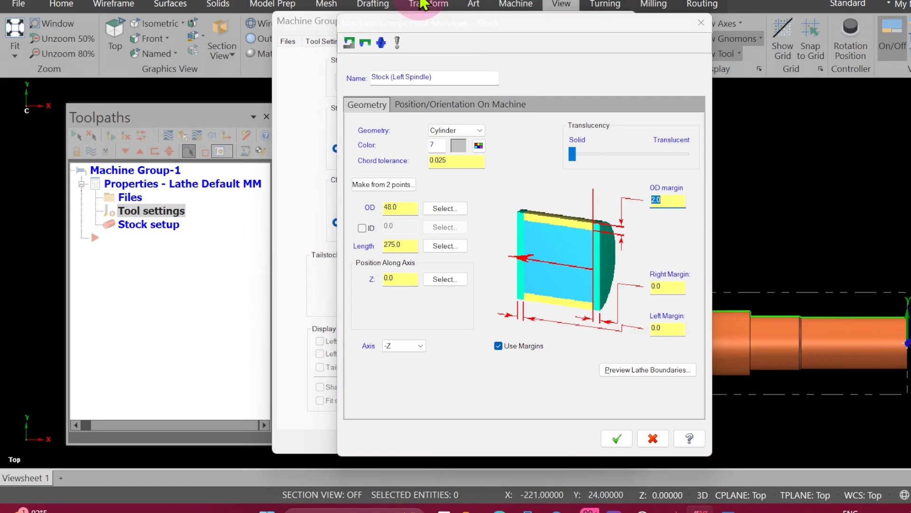
left_click(247, 236)
left_click(778, 327)
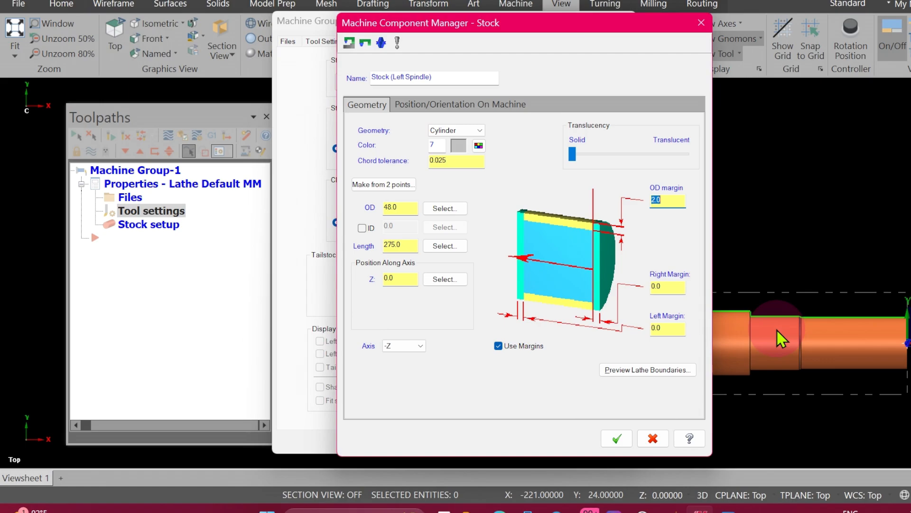
Set the cylinder stock's right margin to 2.
left_click(682, 286)
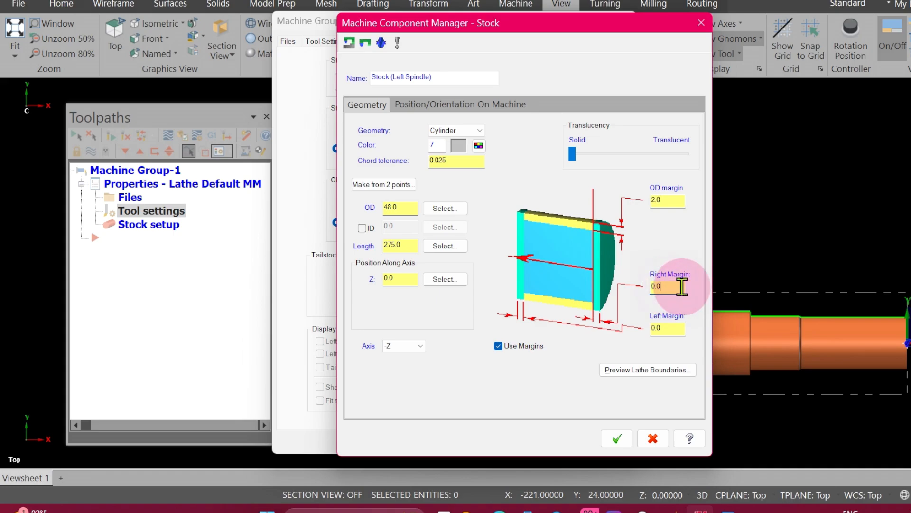
key("BackSpace")
key("BackSpace")
key("BackSpace")
type("2.0")
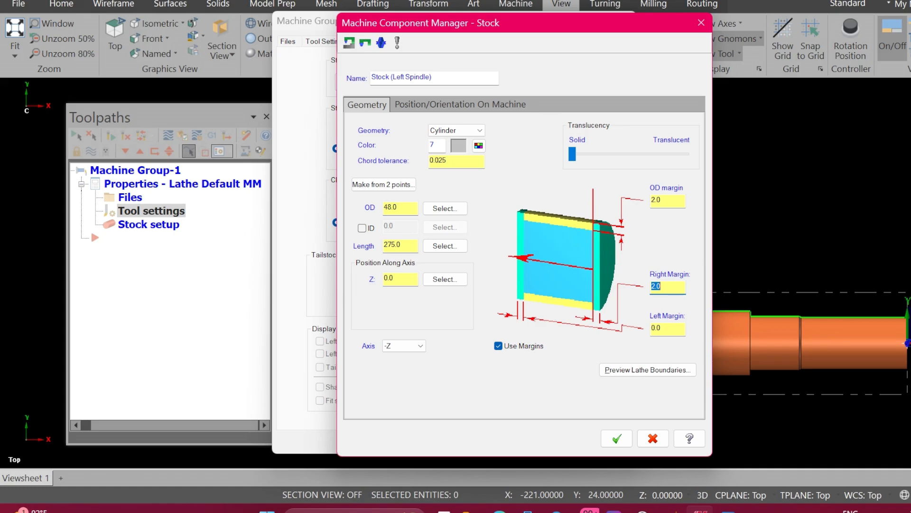
left_click(670, 286)
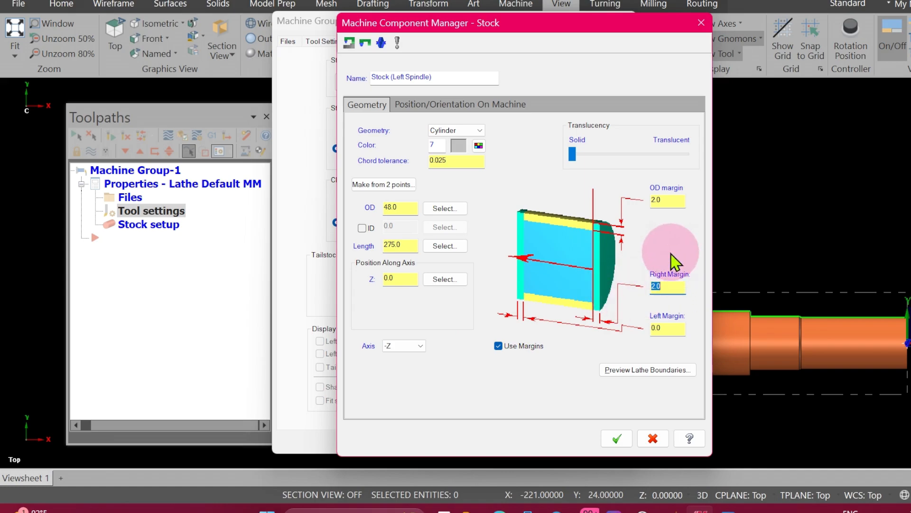
Try a stock length of 278 and return it to 275.
left_click(413, 246)
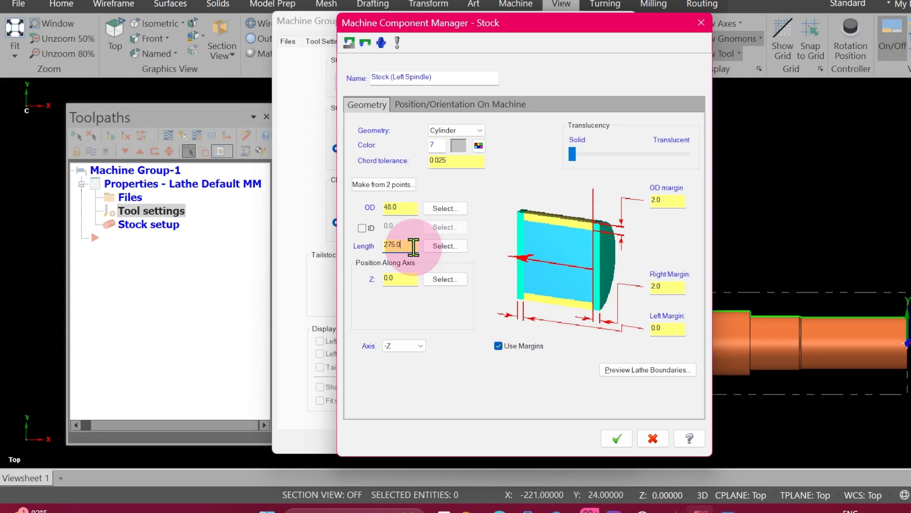
key("BackSpace")
key("BackSpace")
key("BackSpace")
type("8")
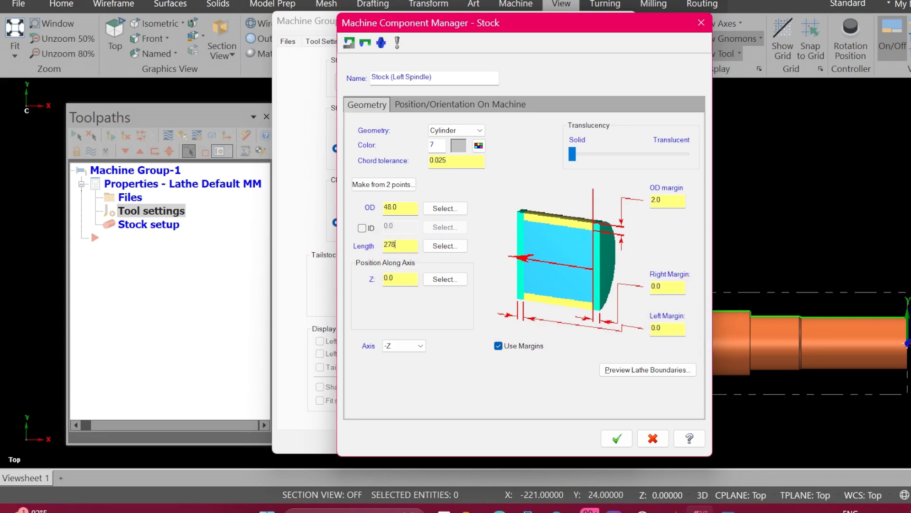
left_click_drag(515, 21, 827, 419)
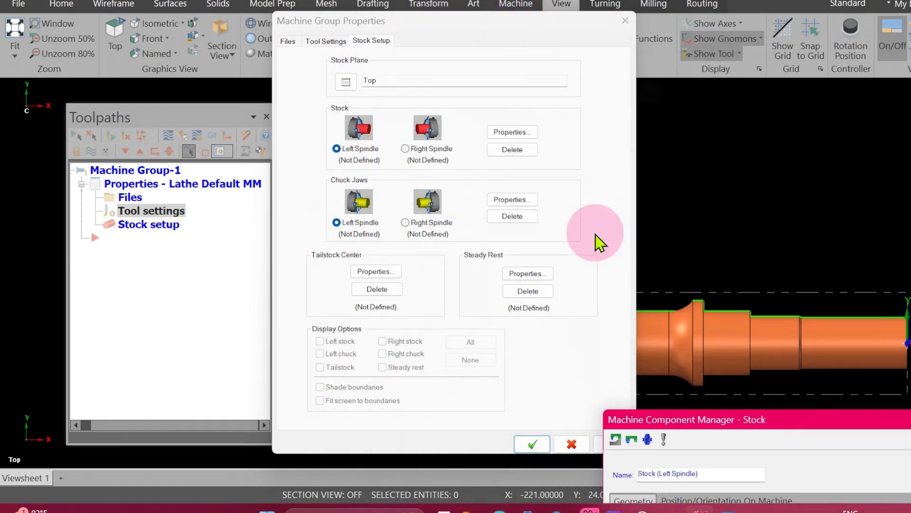
left_click(494, 355)
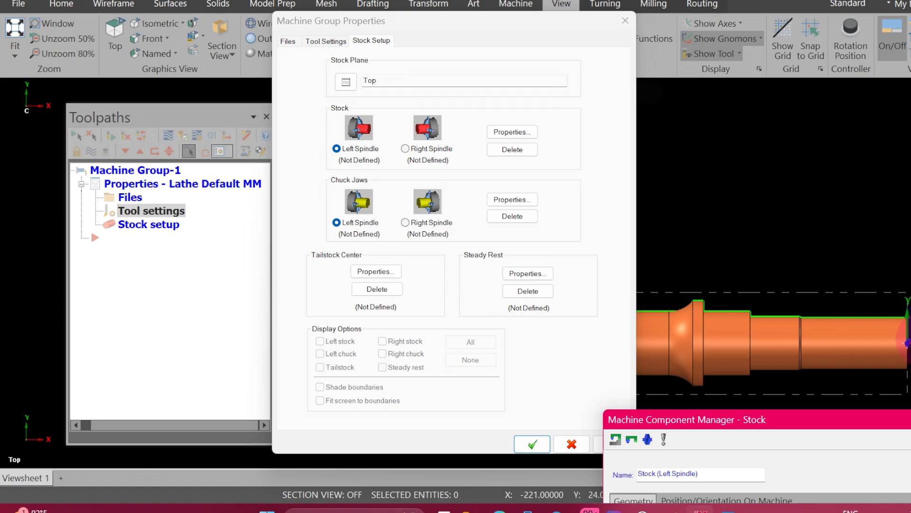
left_click_drag(749, 415, 510, 71)
double_click(420, 289)
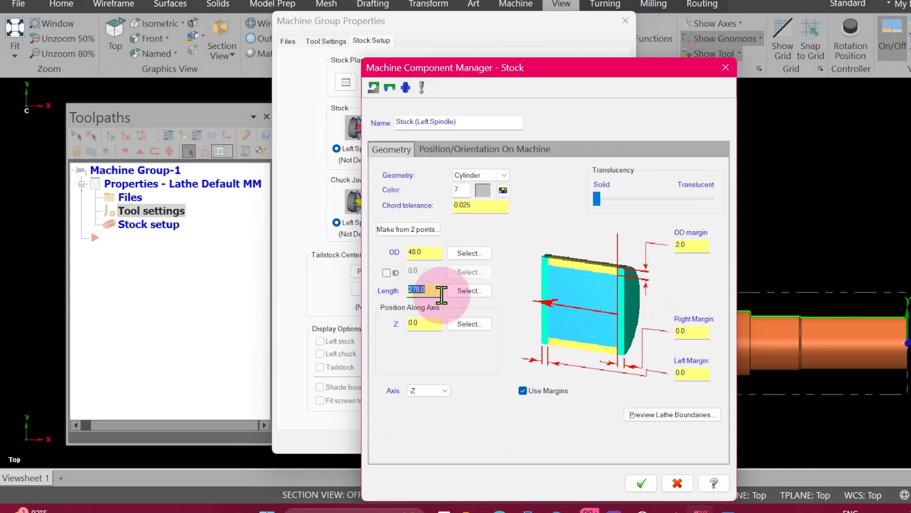
type("275")
key("Return")
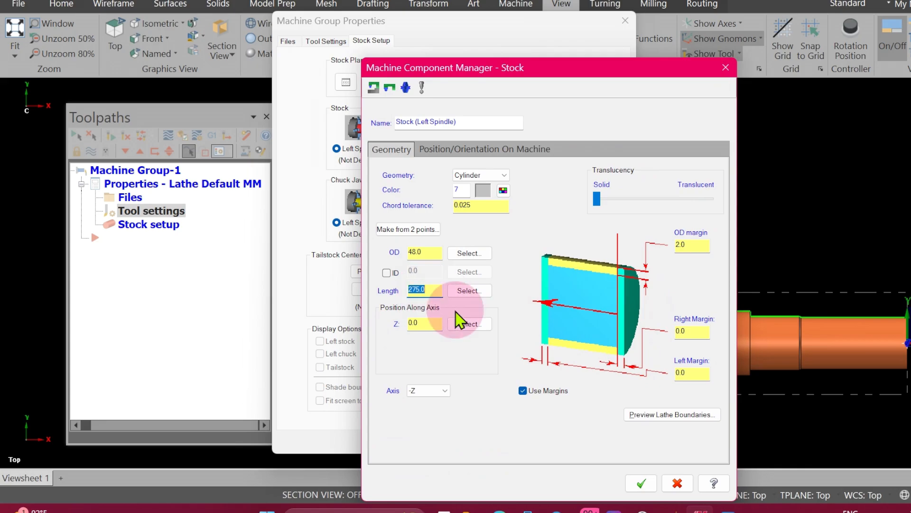
Enter 2 again as the right margin of the left spindle's cylinder stock.
double_click(685, 331)
type("2")
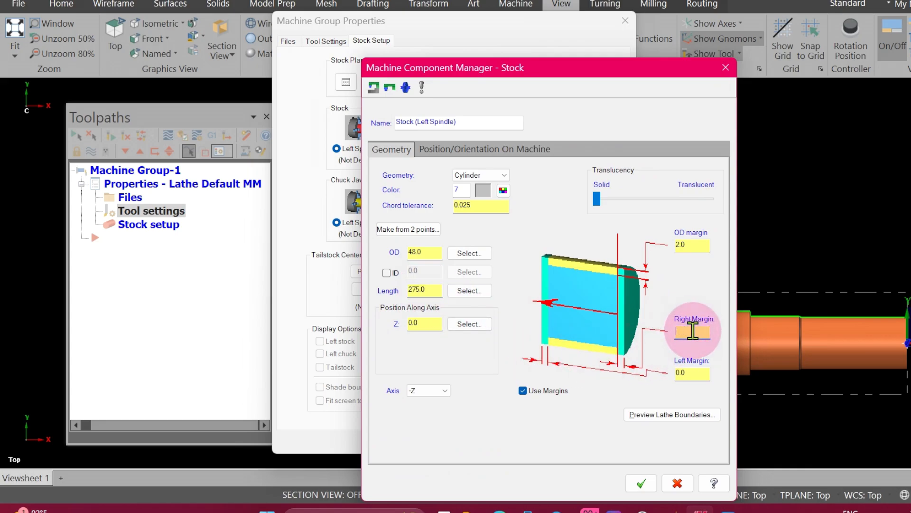
key("Return")
left_click(692, 330)
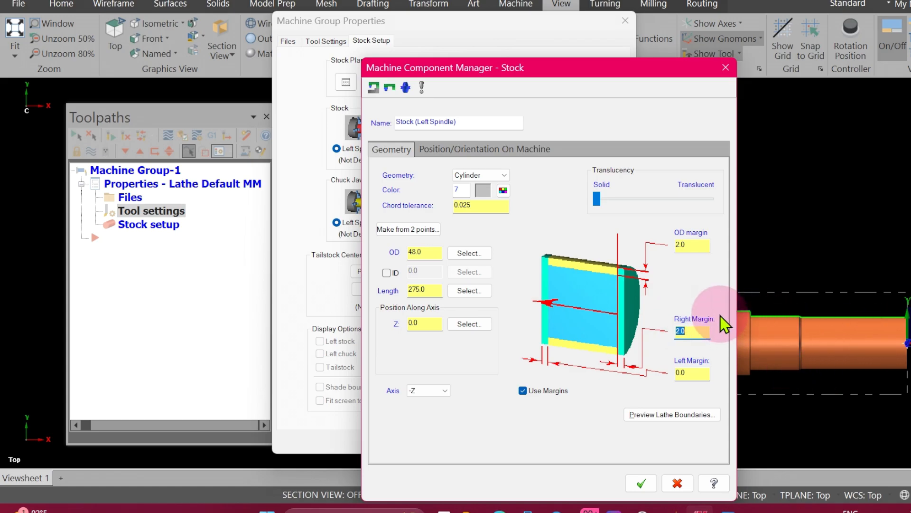
left_click(696, 371)
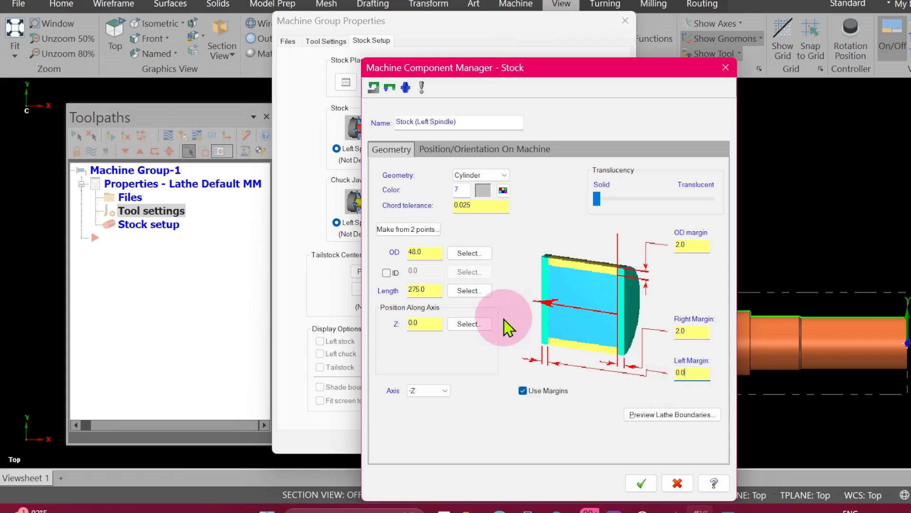
Check the shaft's dimensions in the part drawing in the image viewer and accept the left spindle's stock definition.
left_click_drag(471, 67, 429, 135)
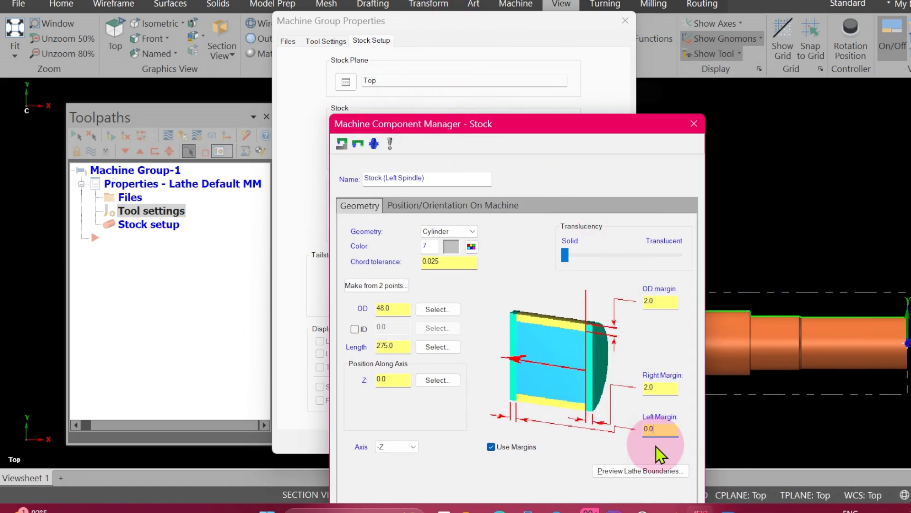
left_click(728, 510)
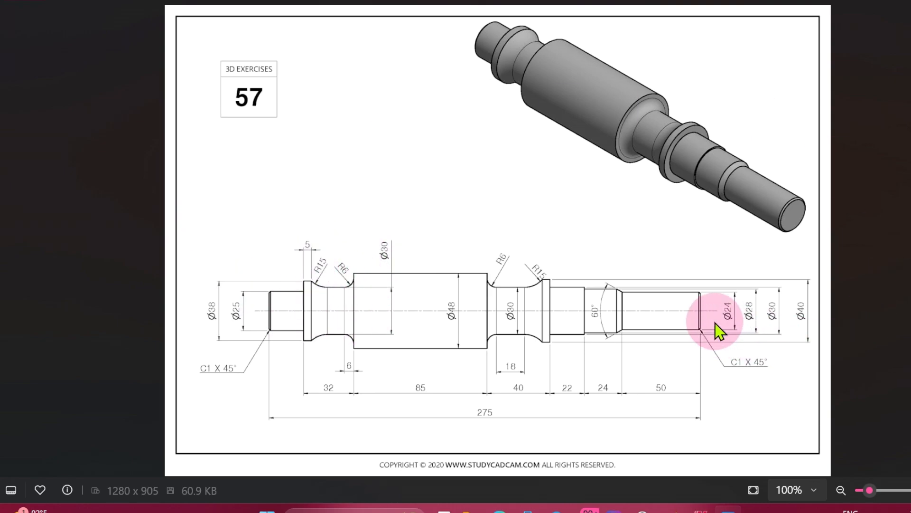
left_click(698, 510)
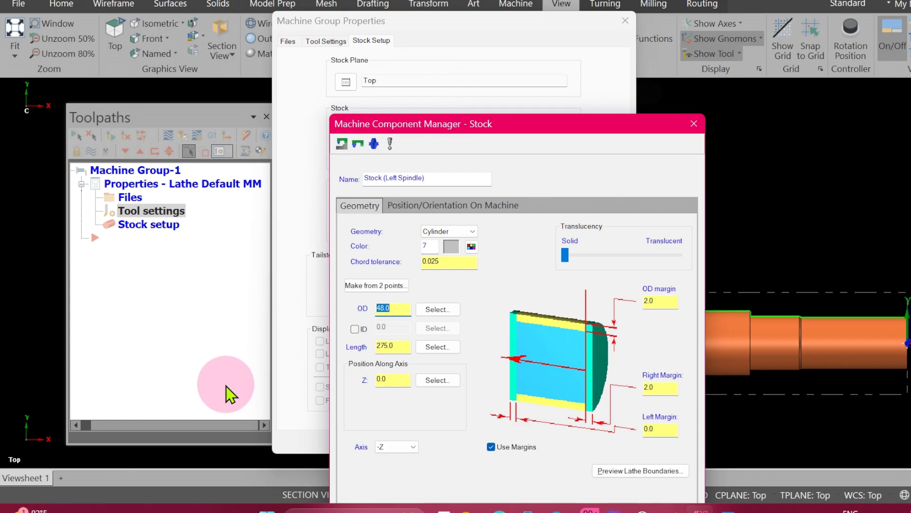
left_click_drag(490, 127, 522, 73)
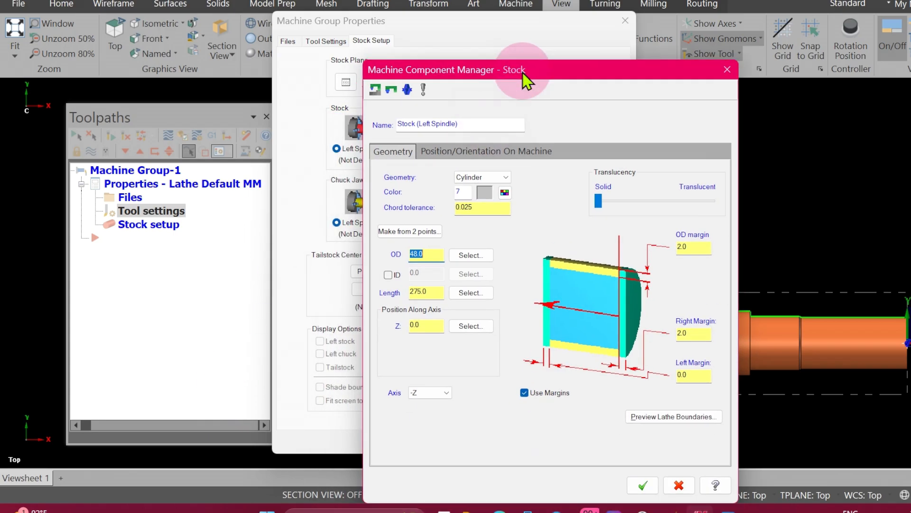
left_click(643, 485)
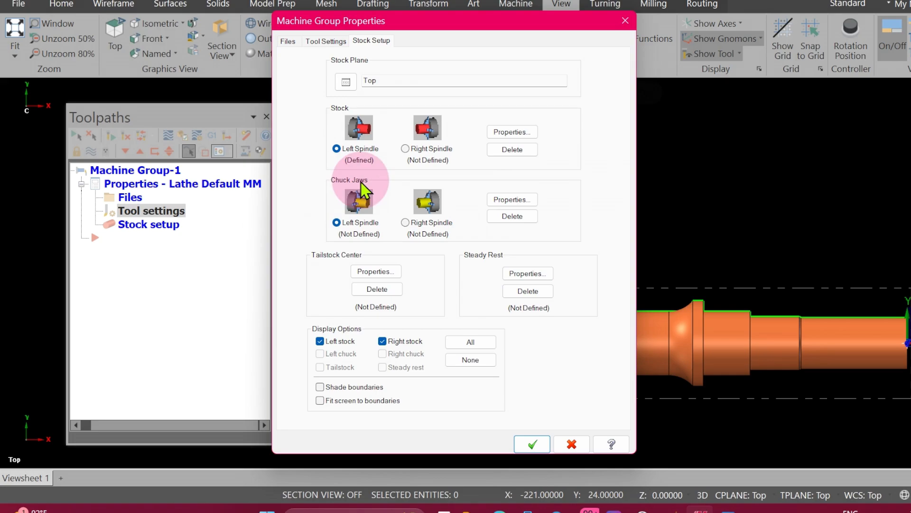
Open the left spindle's chuck jaw properties, consult the part drawing, and view the jaw initialization values without applying them.
left_click(512, 199)
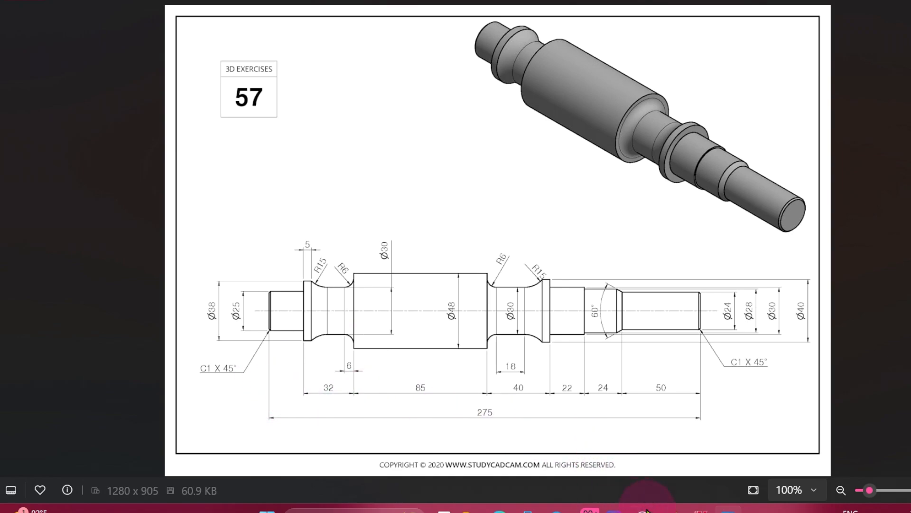
left_click(686, 507)
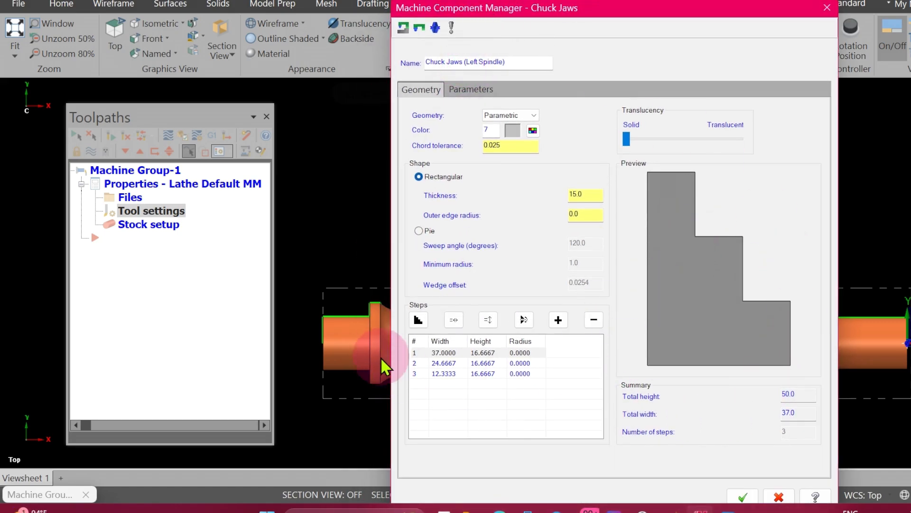
left_click(418, 322)
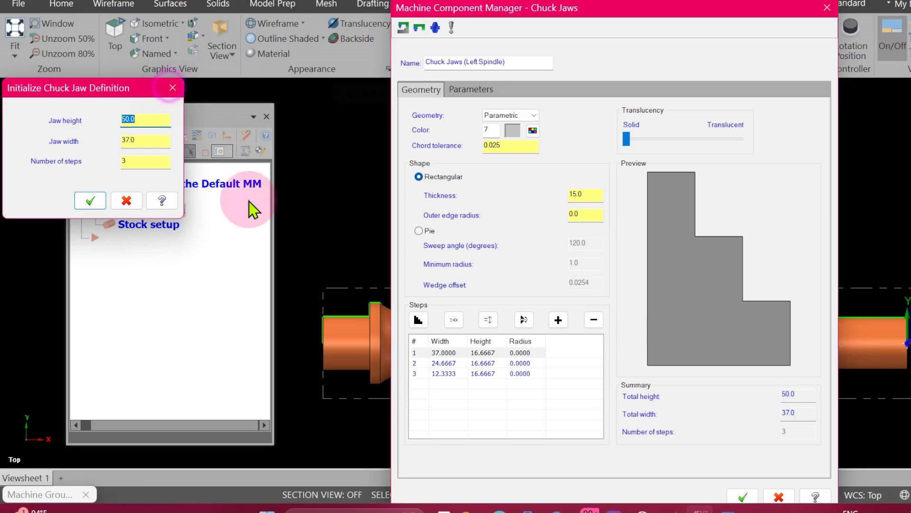
key("Escape")
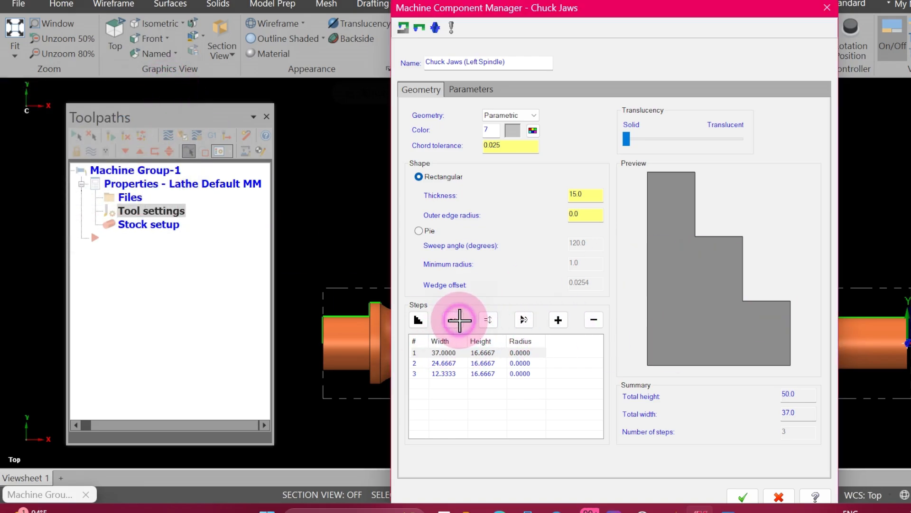
Try making all chuck jaw step widths equal, and reinitialize the jaw with height 50, width 37 and 3 steps.
left_click(459, 320)
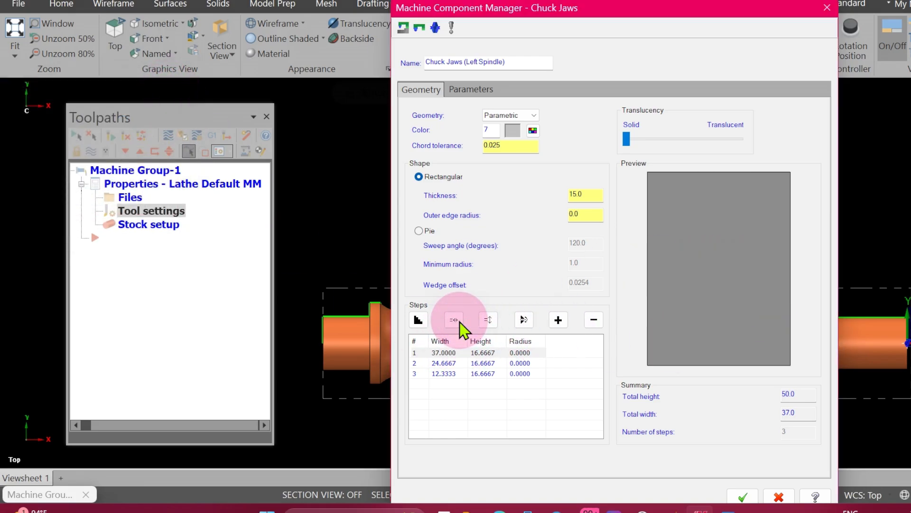
left_click(418, 319)
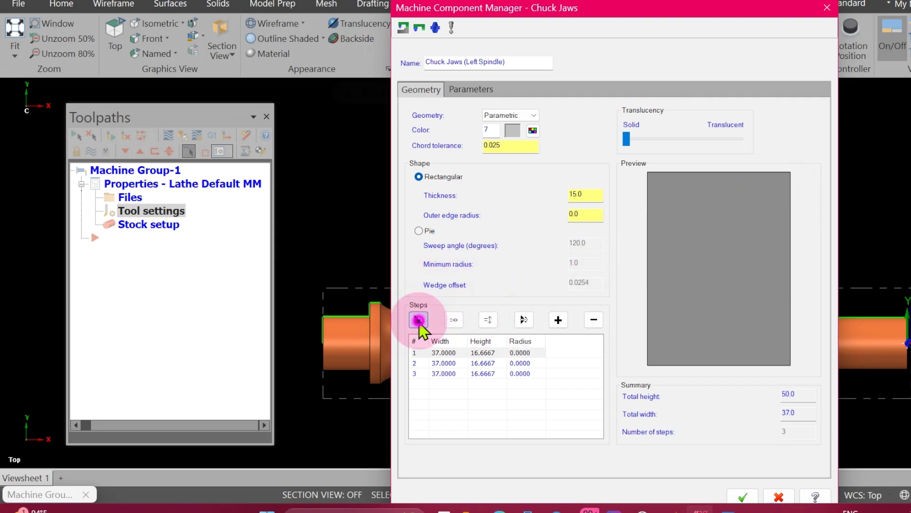
left_click(90, 199)
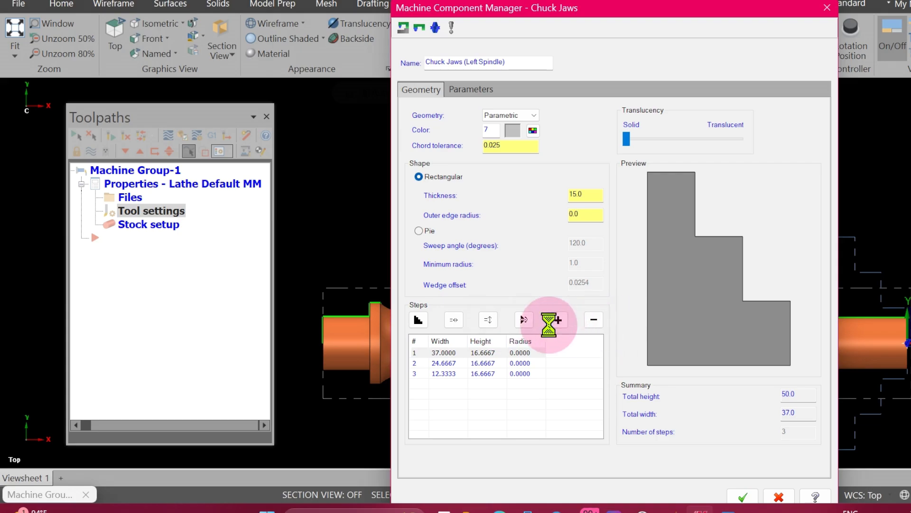
left_click(524, 320)
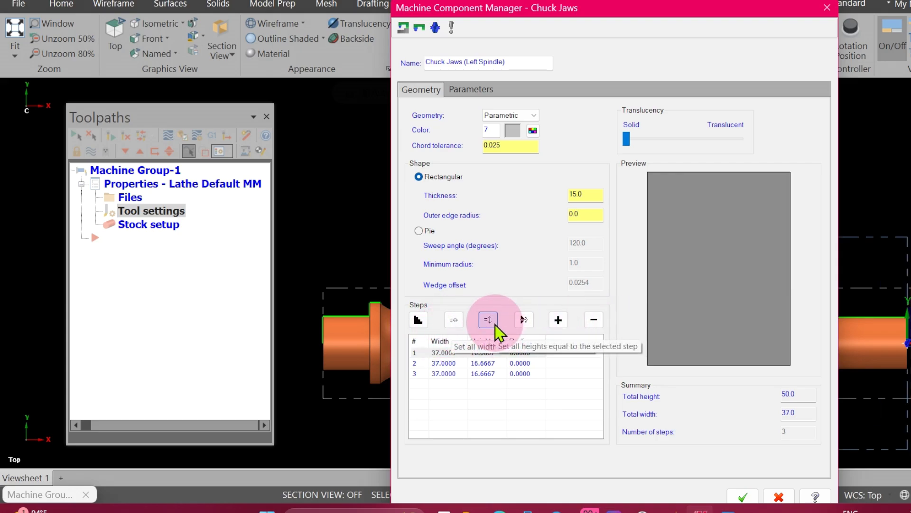
left_click(419, 320)
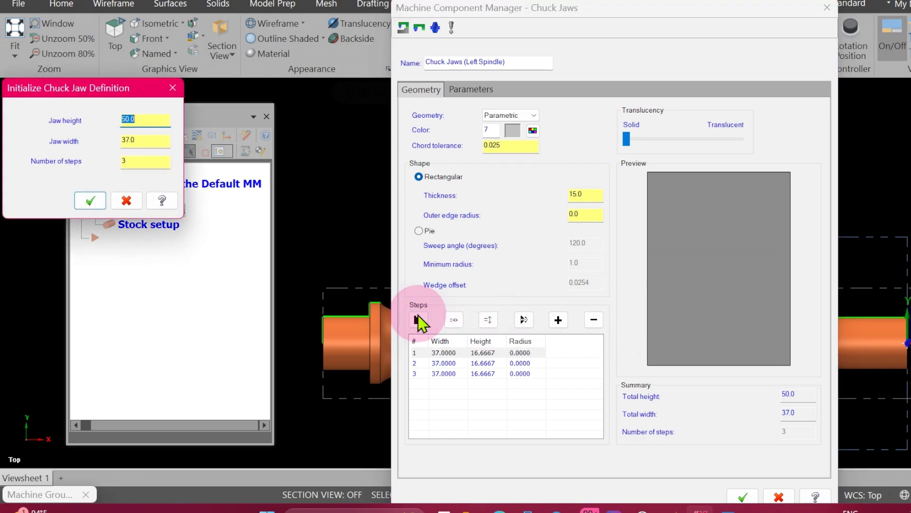
left_click(98, 198)
Try equal step heights and a reversed step order on the chuck jaw, and restore its initial 3-step definition.
left_click(524, 319)
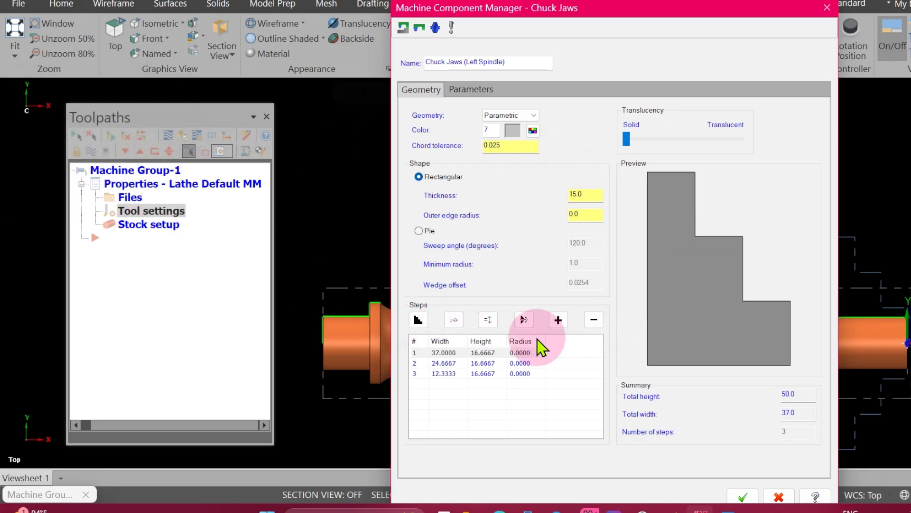
left_click(487, 319)
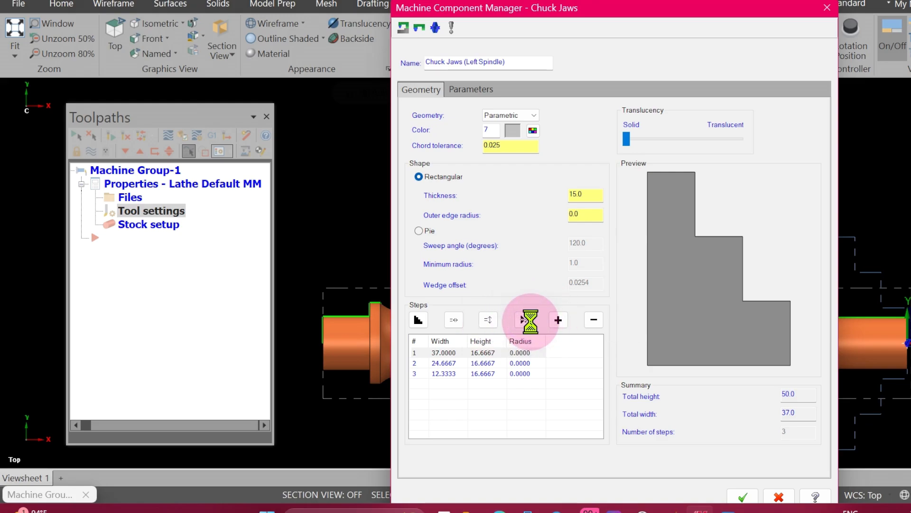
left_click(524, 319)
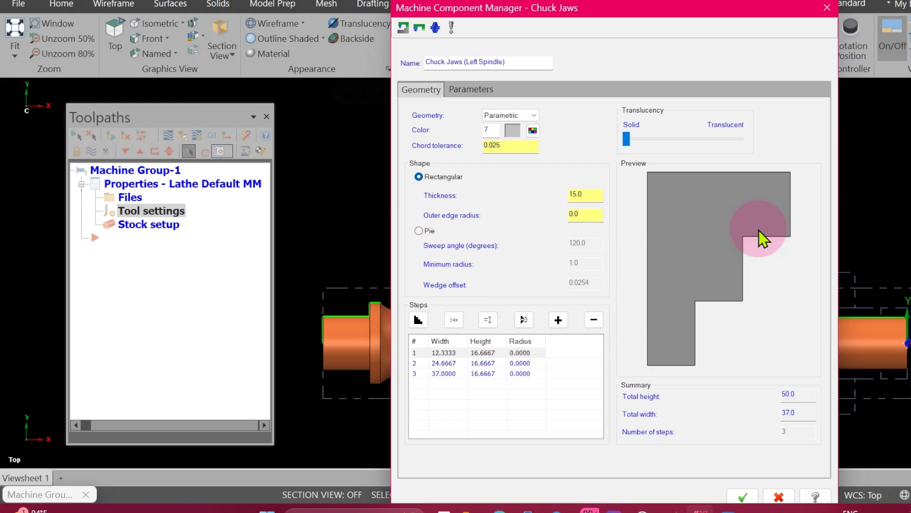
left_click(418, 320)
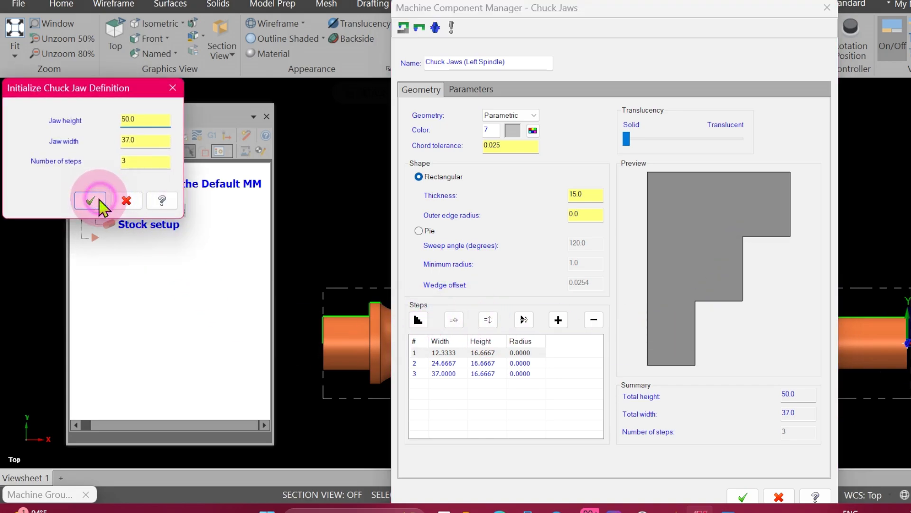
left_click(93, 202)
left_click(524, 320)
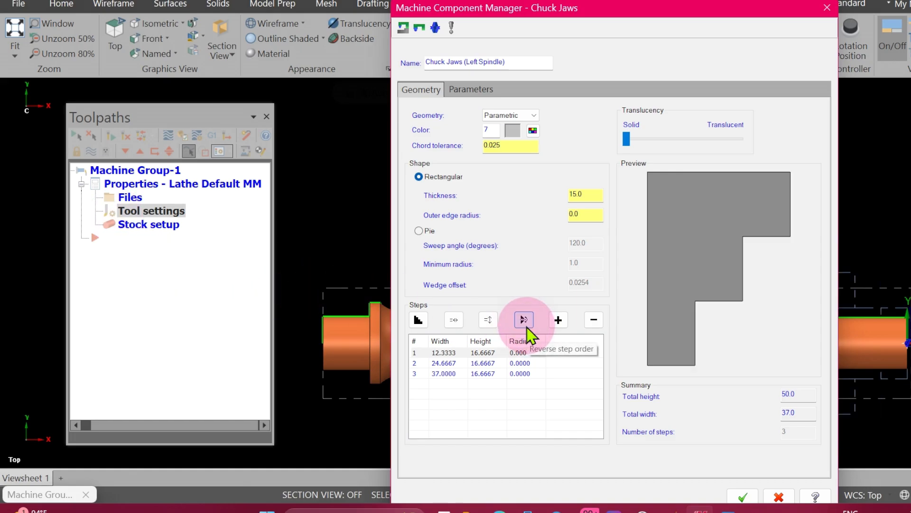
left_click(418, 320)
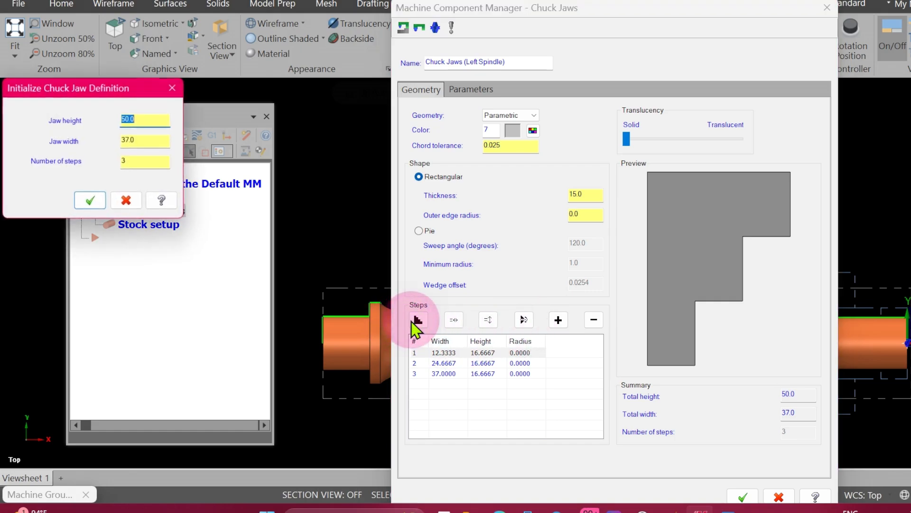
left_click(90, 200)
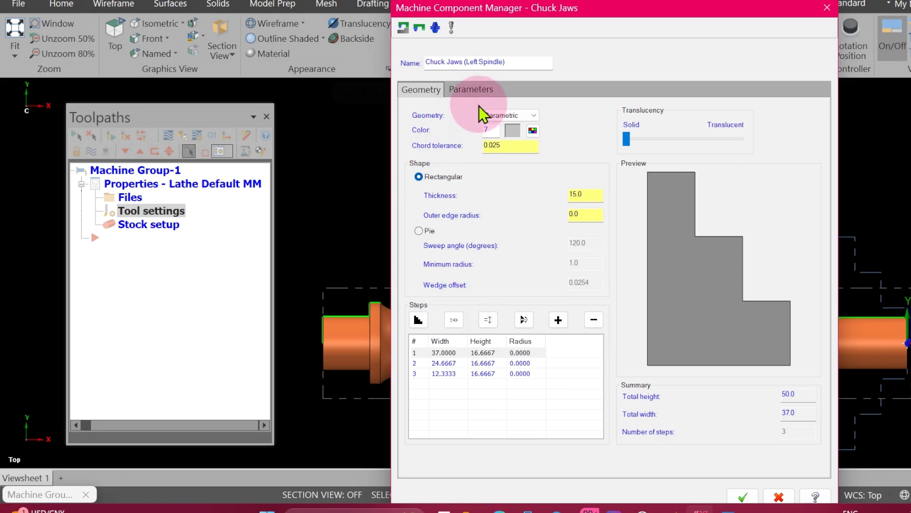
Position the left spindle's chuck jaws from the stock, gripping on its maximum diameter.
left_click(472, 91)
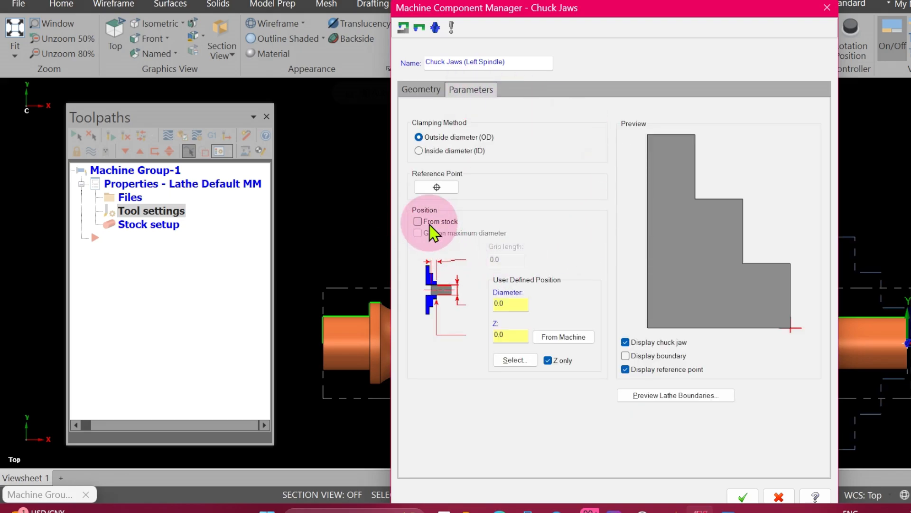
left_click(418, 222)
left_click(418, 233)
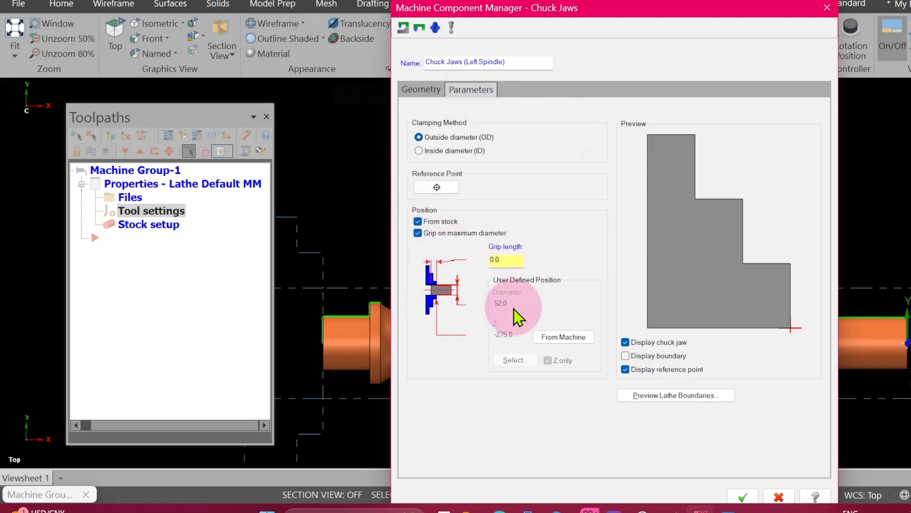
Set the left spindle chuck jaws' grip length to 20 and accept the jaw definition.
left_click(510, 259)
type("2")
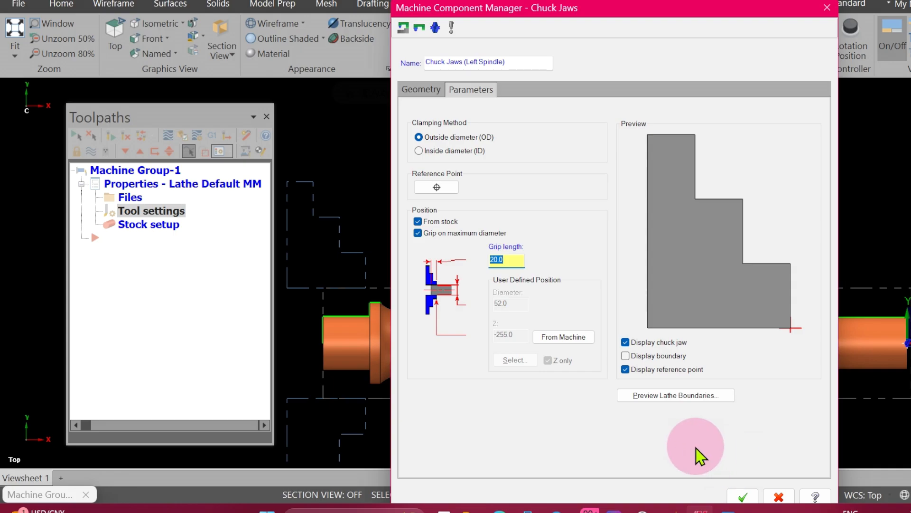
left_click(743, 496)
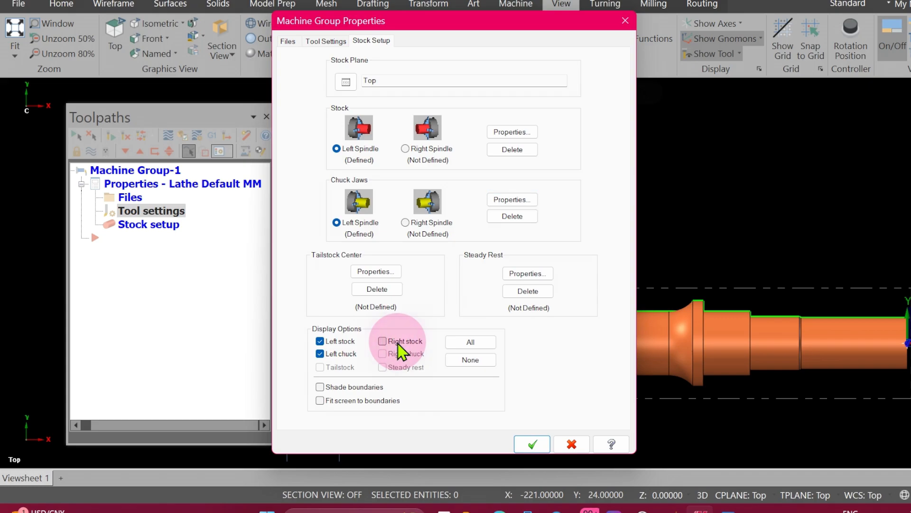
Enable fitting the screen to the boundaries and accept the machine group's stock setup.
left_click(320, 400)
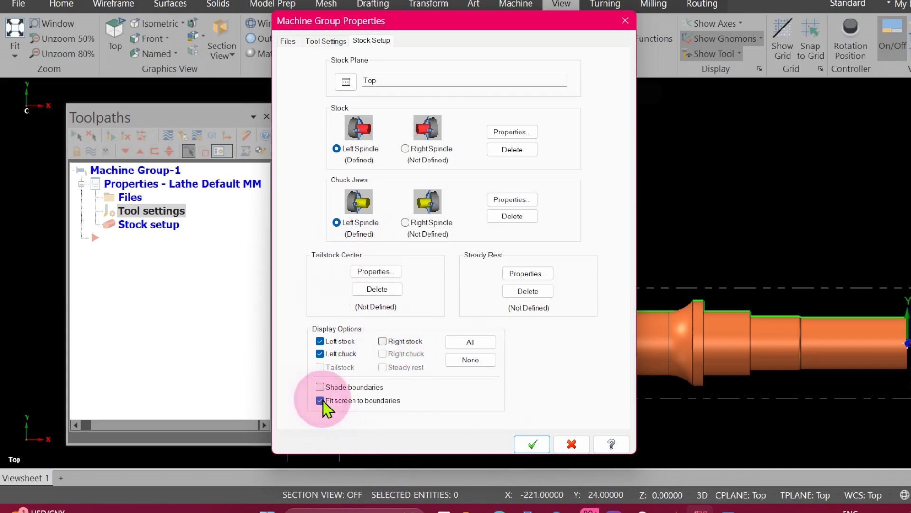
left_click(533, 442)
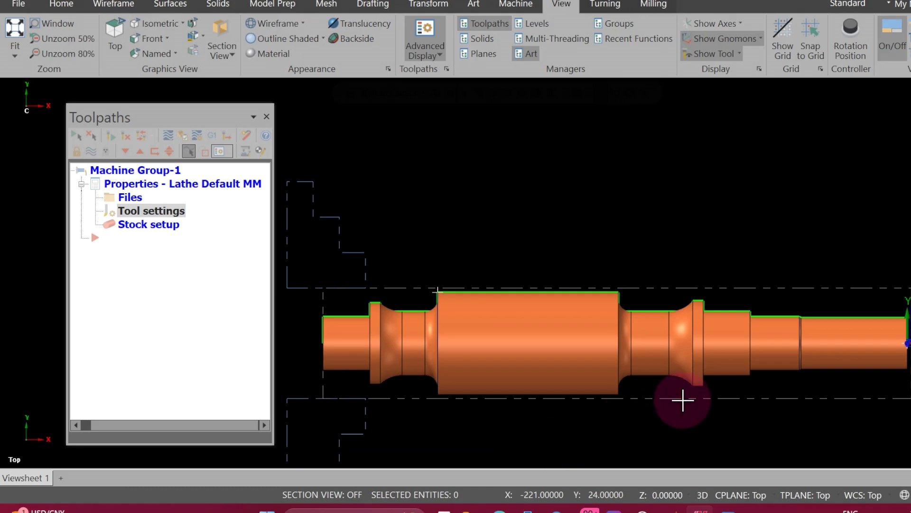
scroll(678, 342, "down", 2)
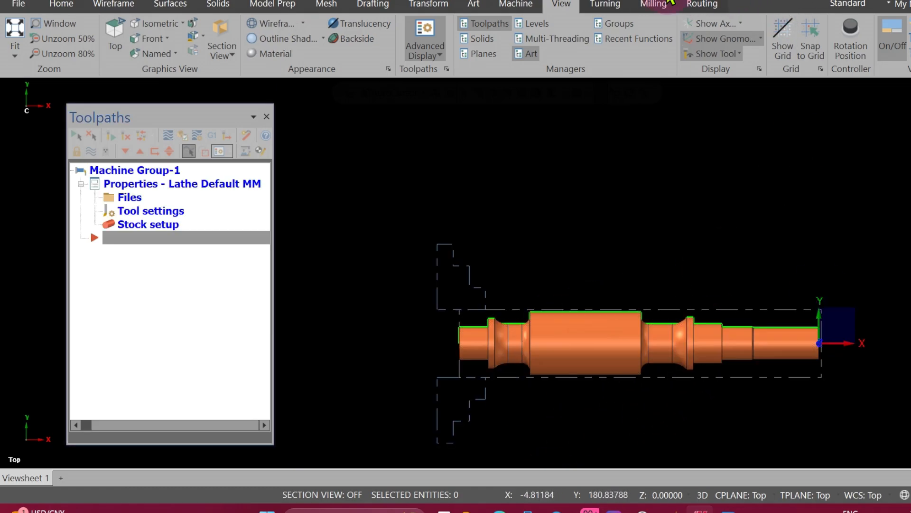
Turn on stock shading to inspect the stock and chuck jaws around the shaft, and turn the shading off again.
left_click(612, 4)
left_click(638, 39)
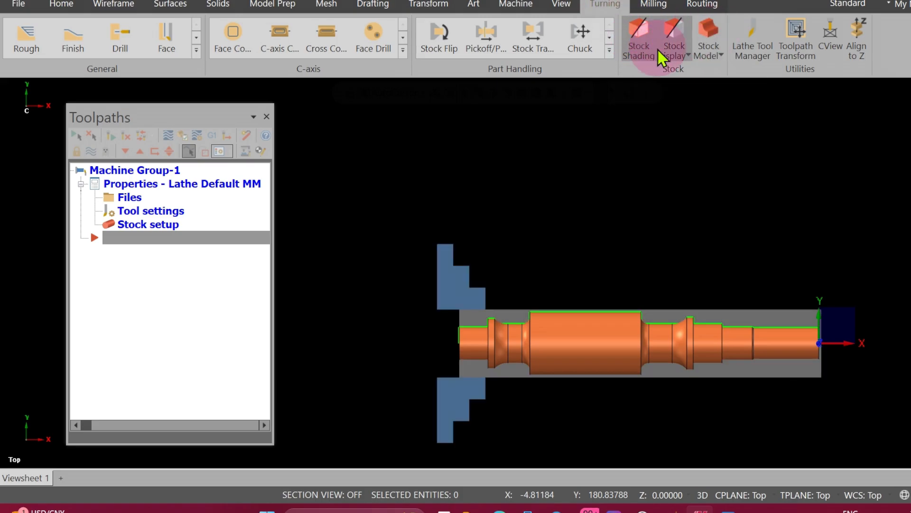
scroll(759, 392, "up", 1)
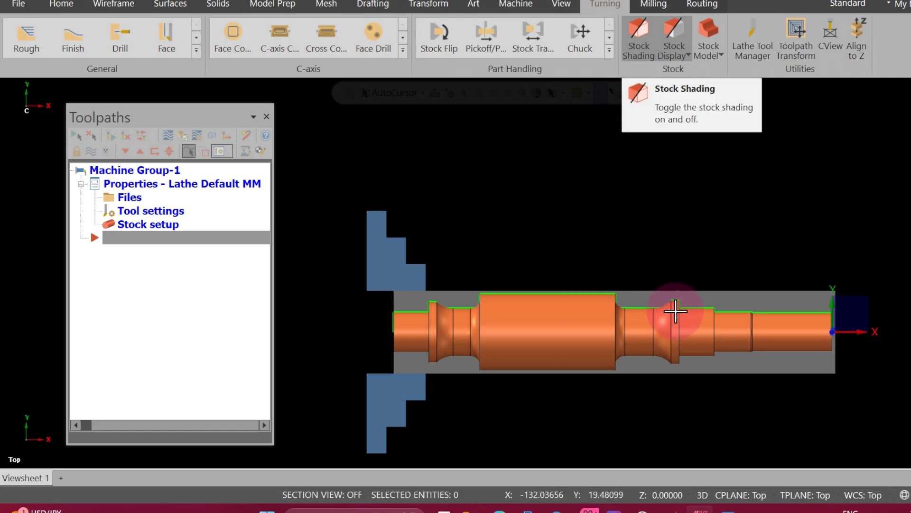
scroll(675, 315, "down", 1)
scroll(477, 411, "up", 1)
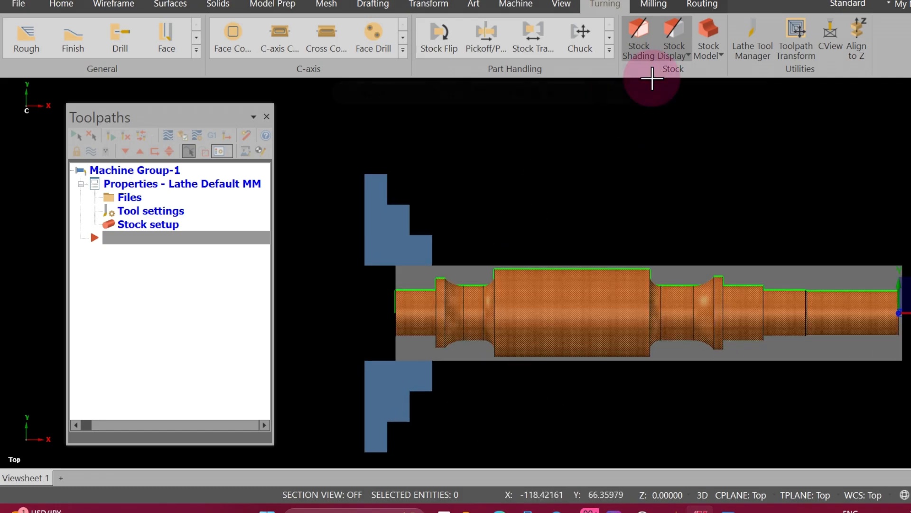
left_click(638, 42)
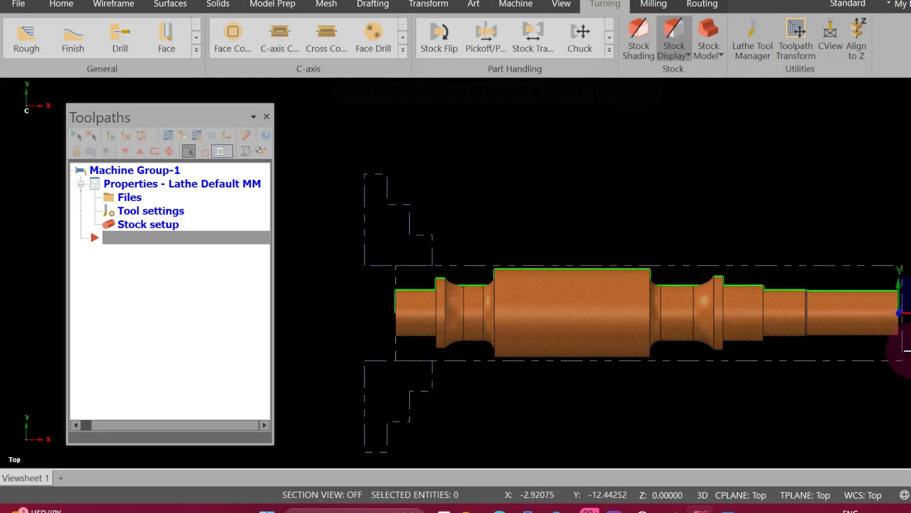
Start a Face toolpath for the shaft and open the definition of tool T0101, OD ROUGH RIGHT - 80 DEG.
scroll(909, 350, "up", 3)
scroll(902, 351, "up", 1)
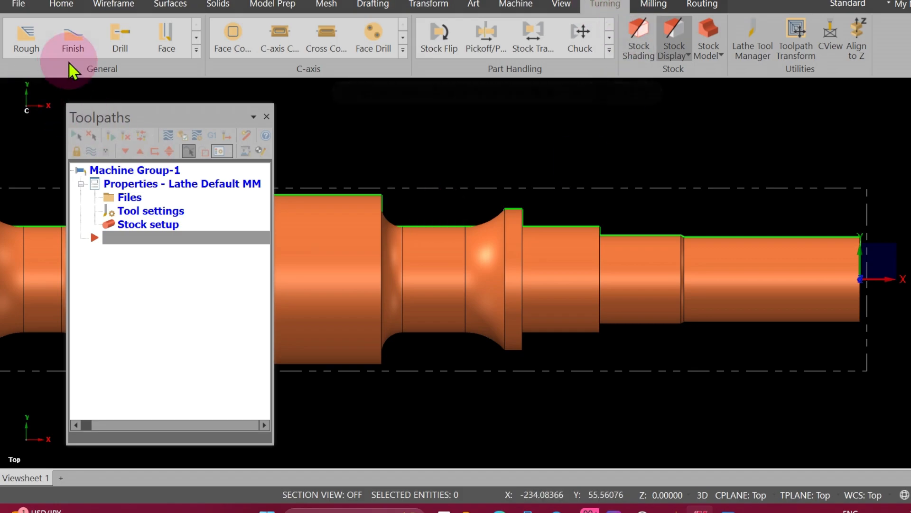
left_click(156, 53)
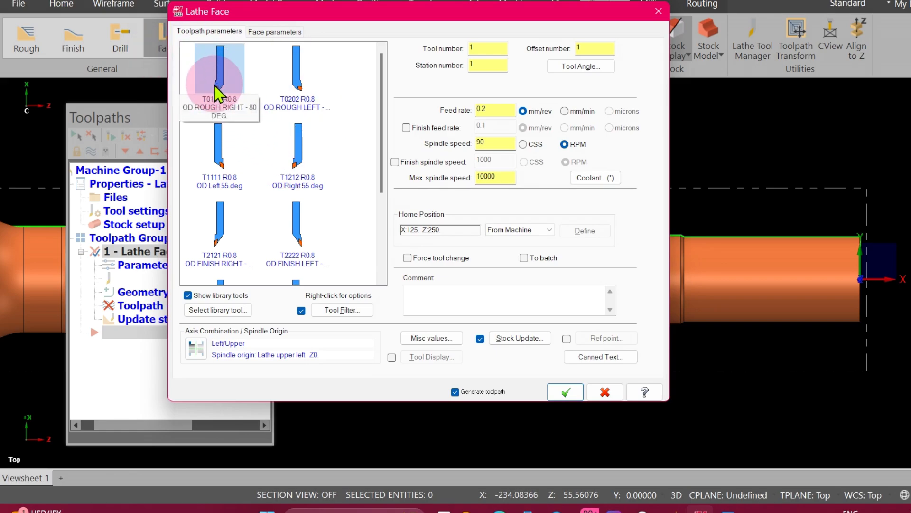
double_click(232, 80)
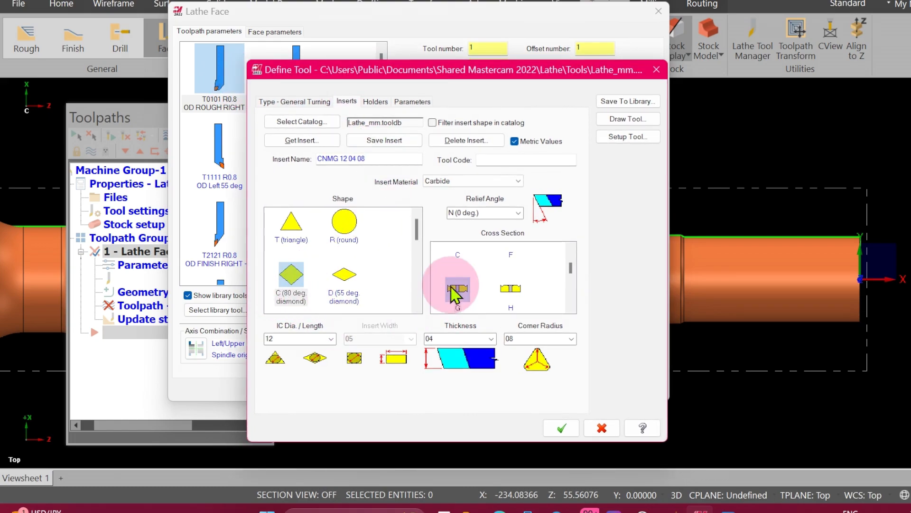
Examine the tool insert's shape, corner radius and thickness options without changing them.
mouse_move(416, 225)
left_mouse_down()
mouse_move(421, 288)
mouse_move(417, 223)
left_mouse_up()
left_click(290, 277)
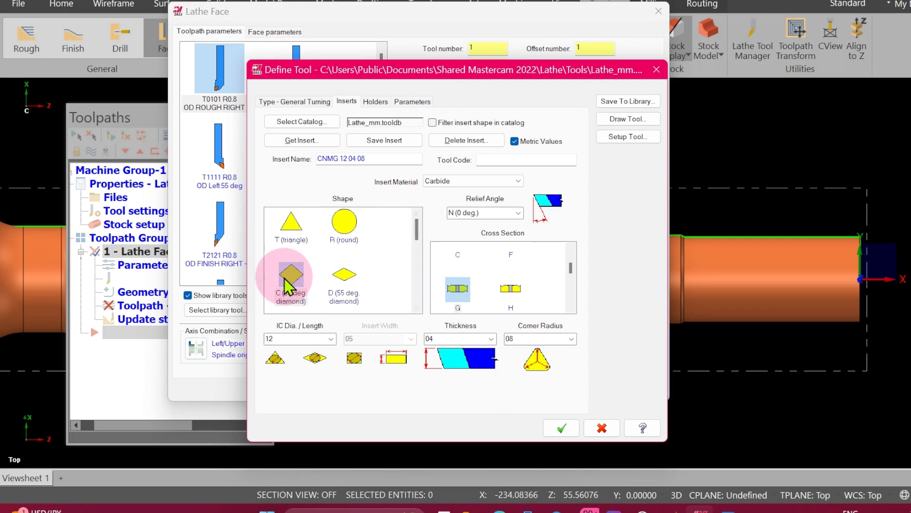
left_click(571, 339)
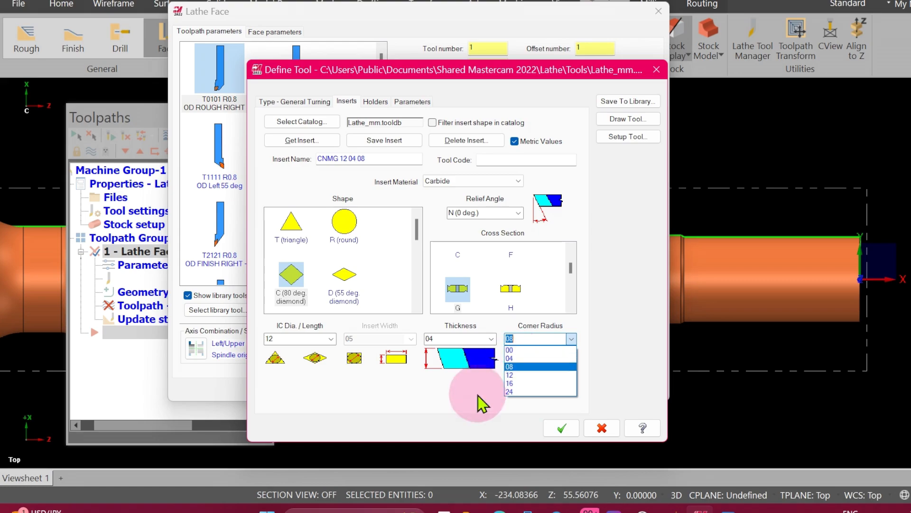
left_click(459, 412)
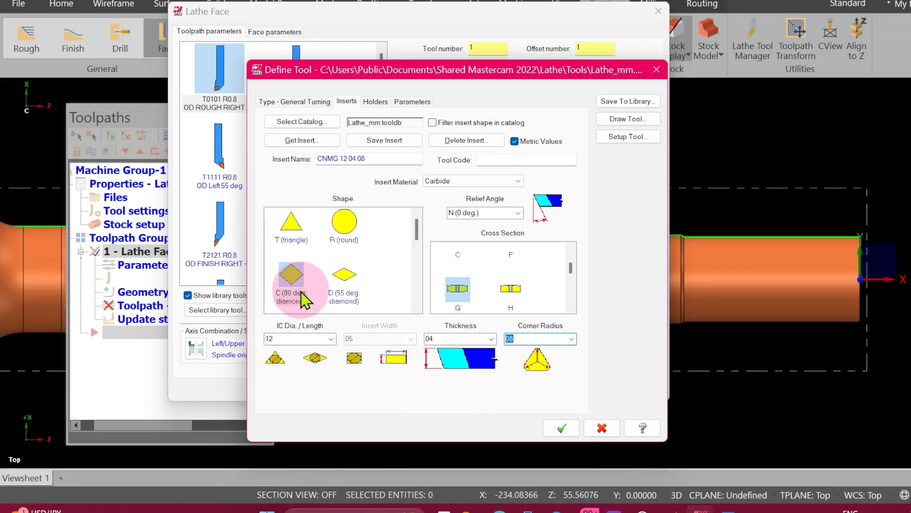
left_click(492, 338)
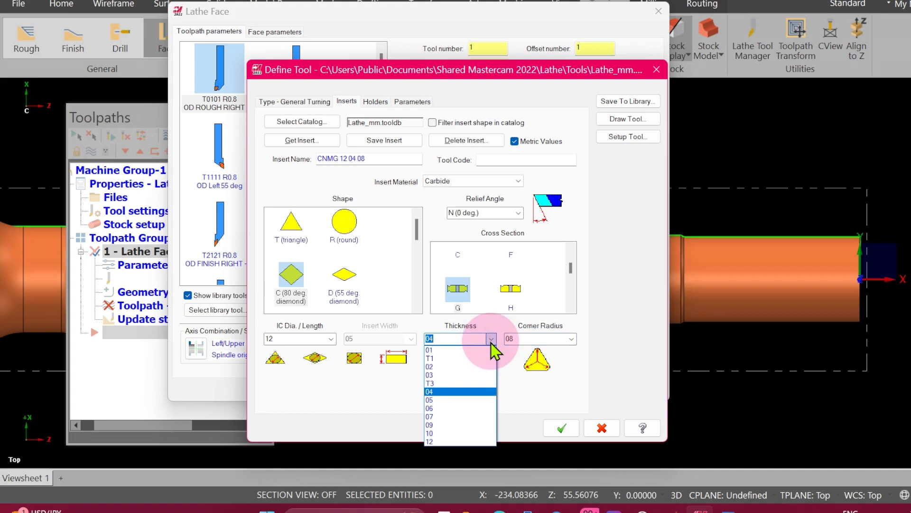
left_click(533, 396)
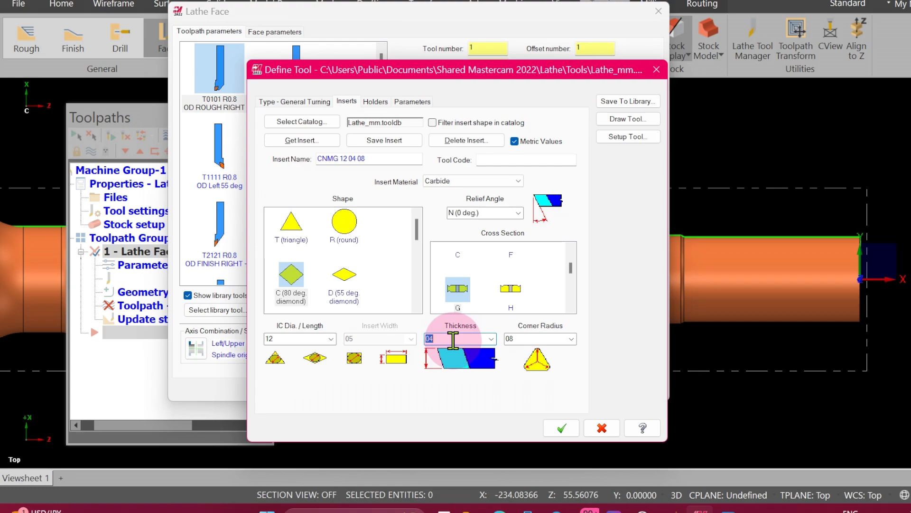
Review the tool's holder geometry and its mounting, turret and spindle setup without applying changes.
left_click(378, 101)
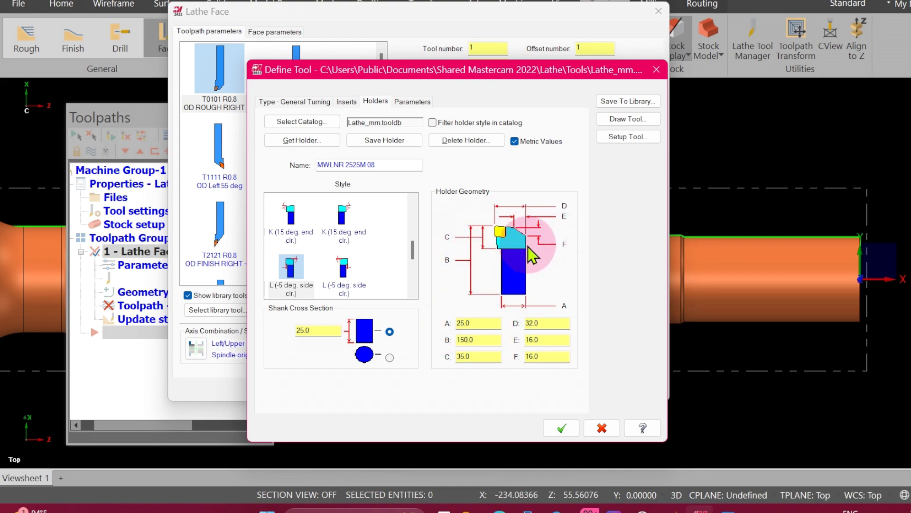
left_click(472, 323)
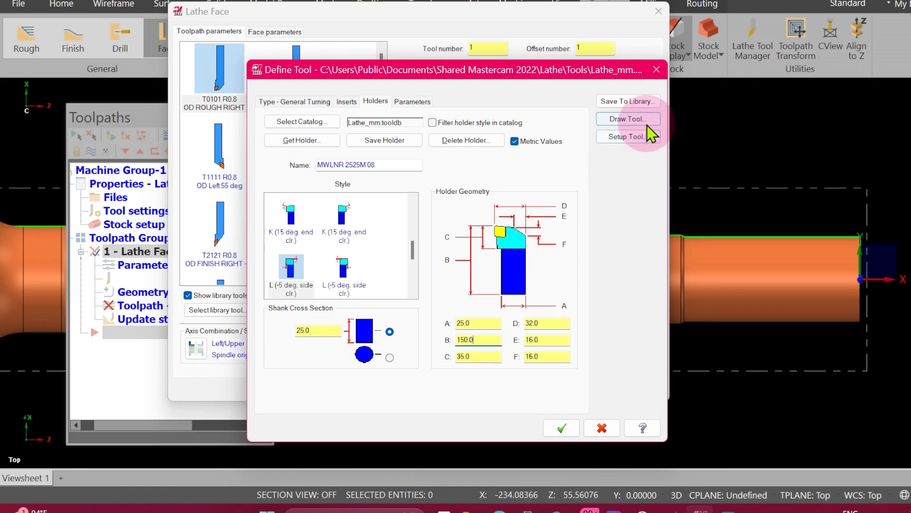
left_click(635, 138)
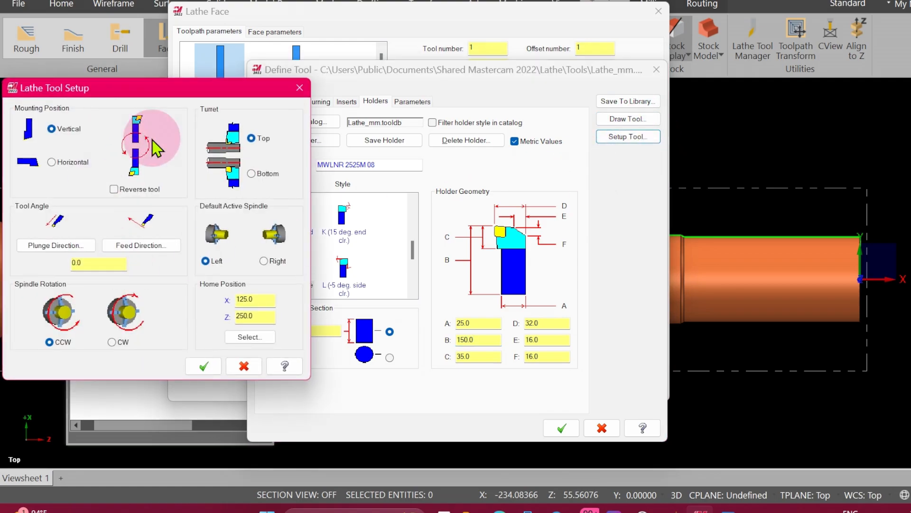
left_click_drag(109, 88, 301, 91)
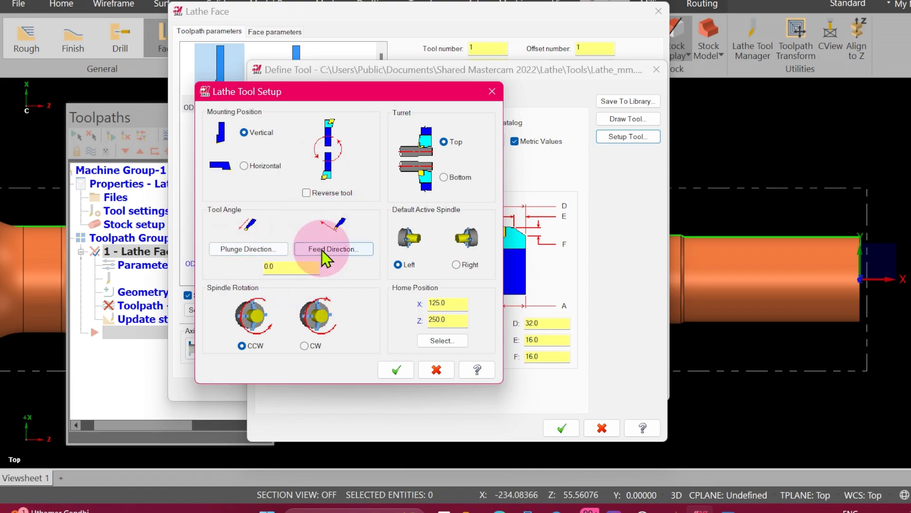
left_click(498, 96)
Preview the drawn outline of the roughing tool and return to its definition.
left_click(622, 119)
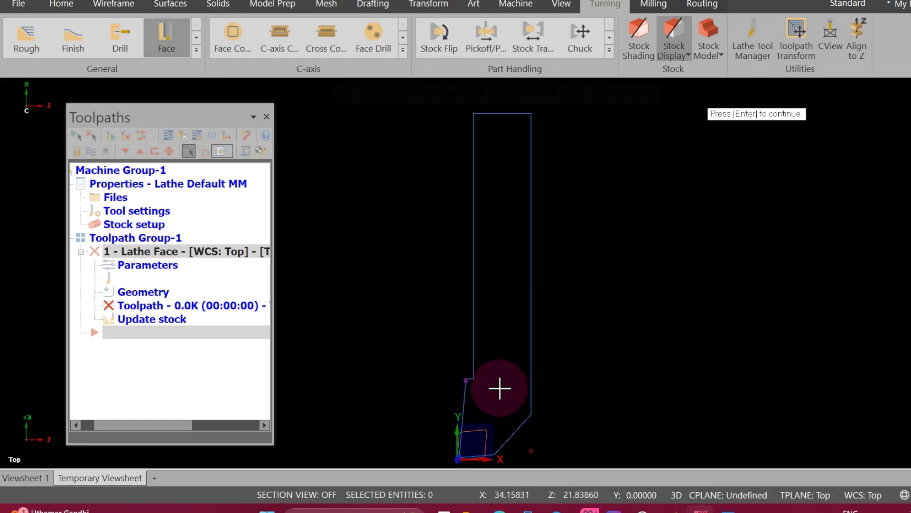
scroll(593, 295, "down", 2)
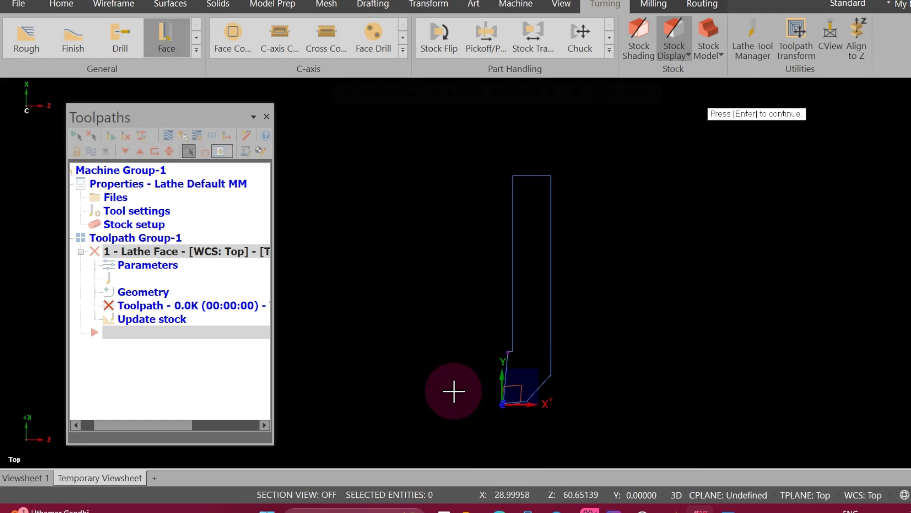
scroll(453, 388, "up", 2)
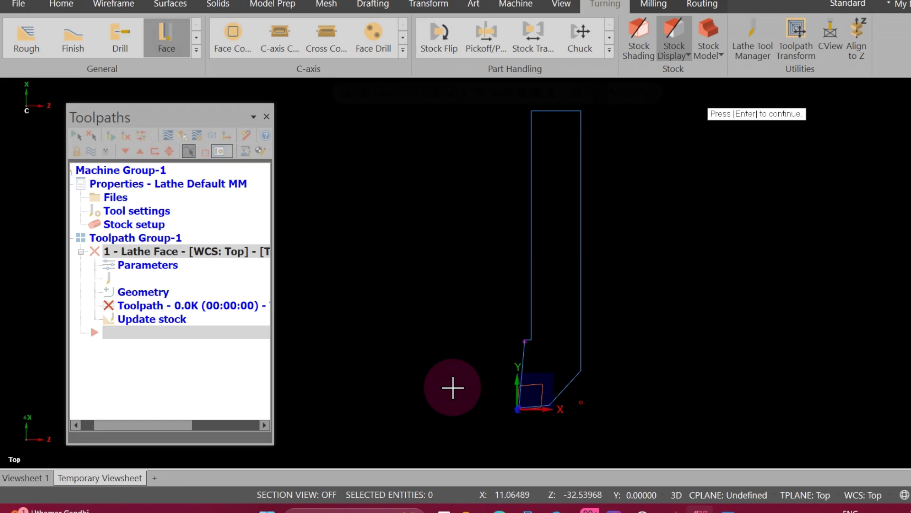
key("Return")
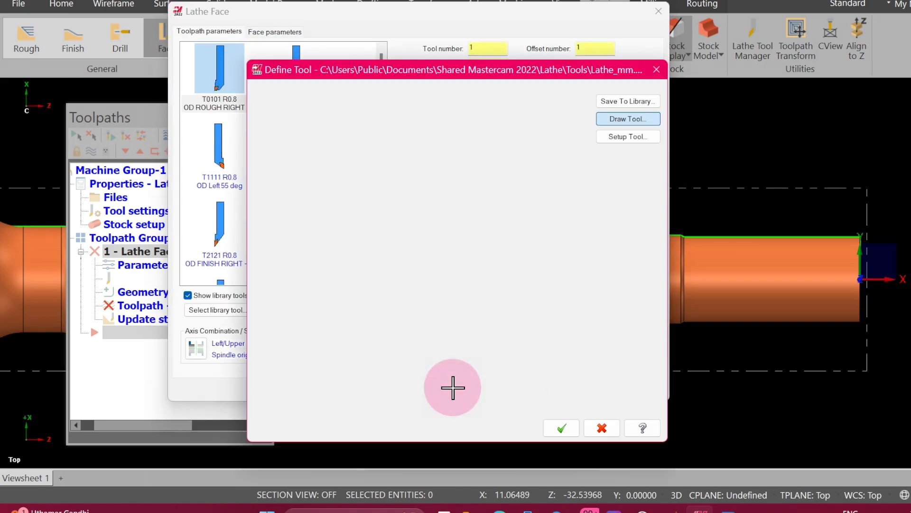
left_click(629, 119)
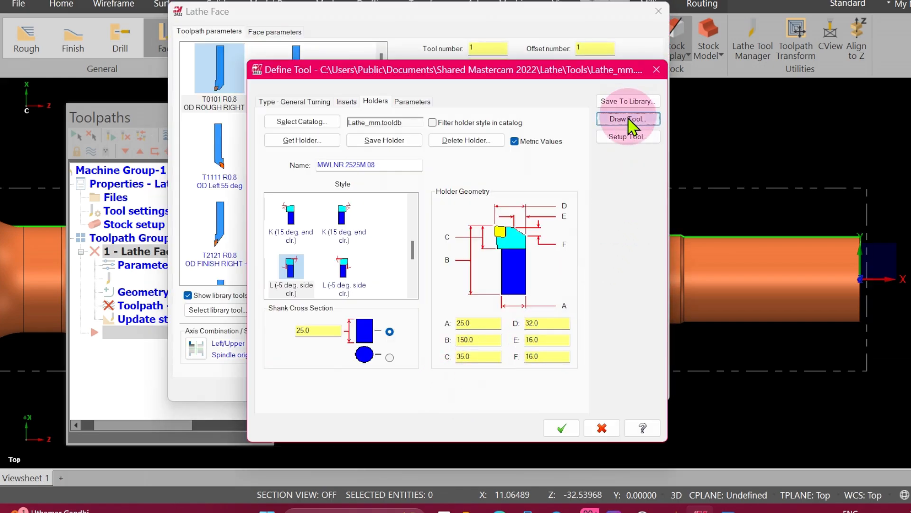
Save the tool to the Lathe_mm library, replacing the existing file and adding another similar tool, and close the tool definition.
left_click(625, 101)
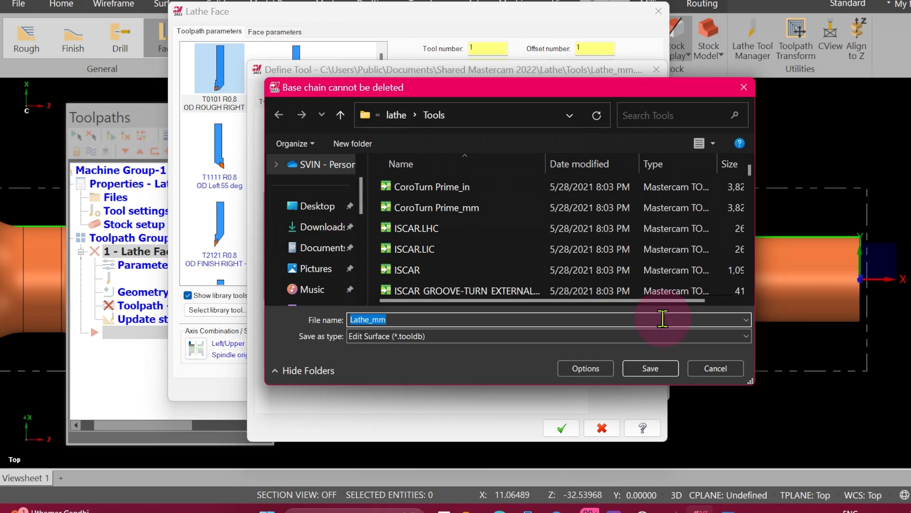
left_click(669, 372)
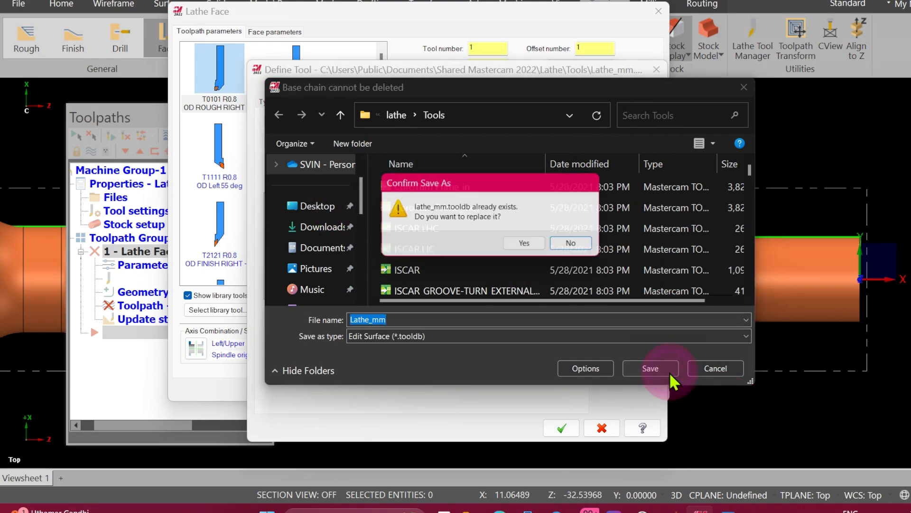
left_click(528, 245)
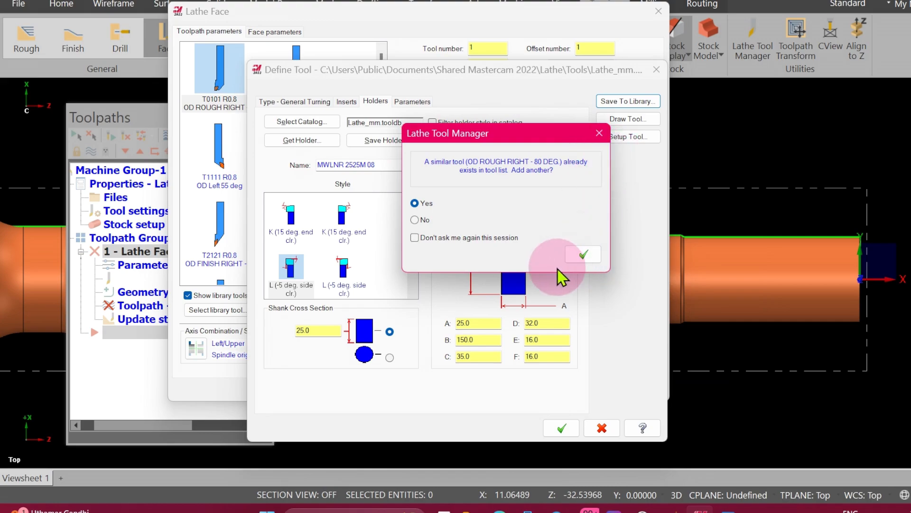
left_click(582, 250)
left_click(546, 260)
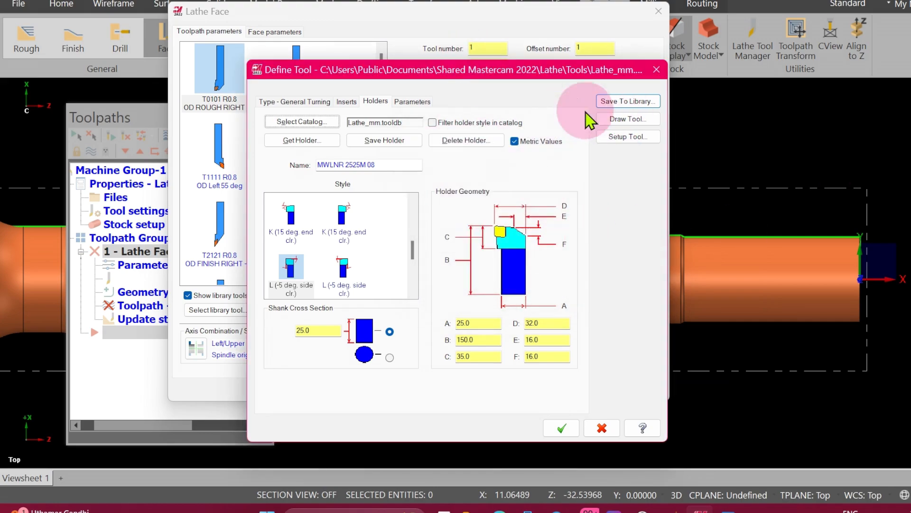
left_click(284, 102)
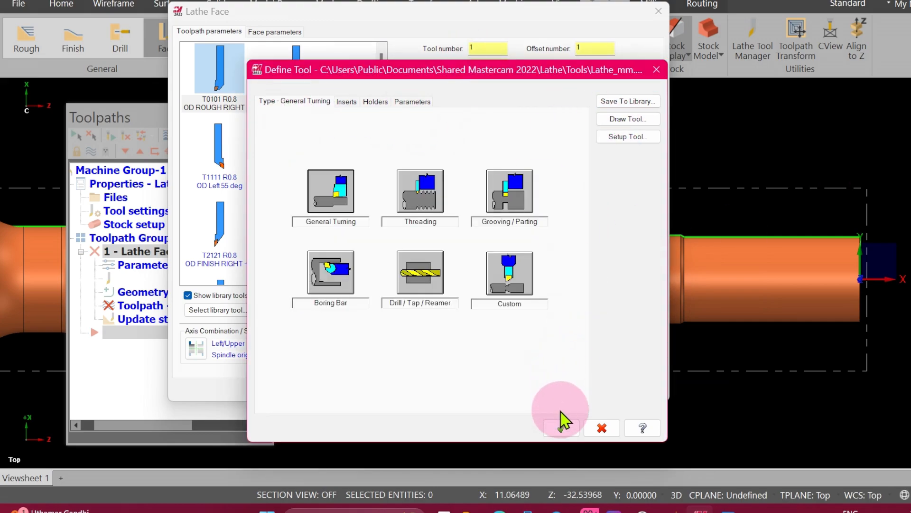
left_click(657, 69)
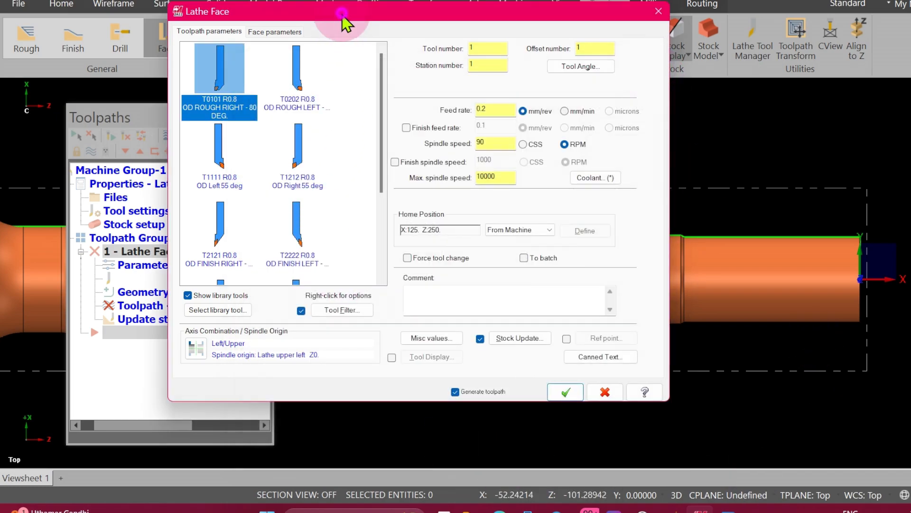
Switch the face toolpath's feed rate unit to mm/min.
left_click_drag(344, 11, 442, 32)
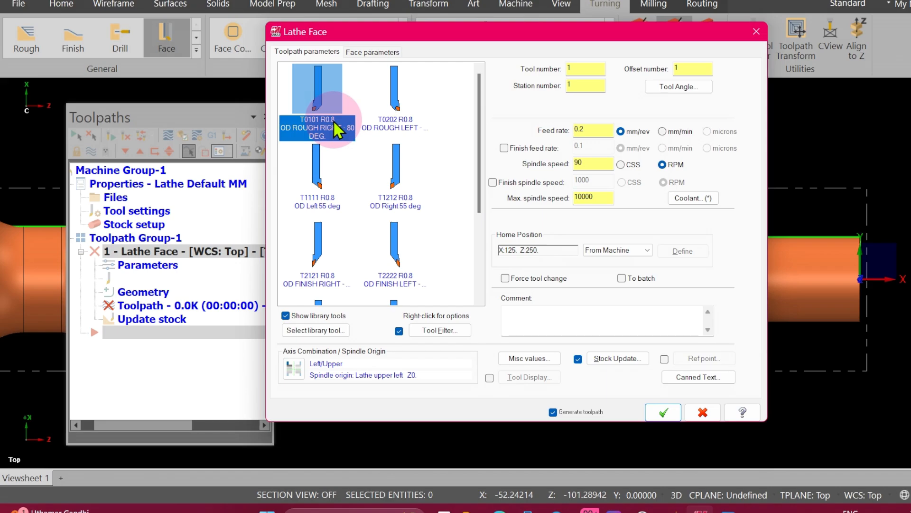
left_click(588, 131)
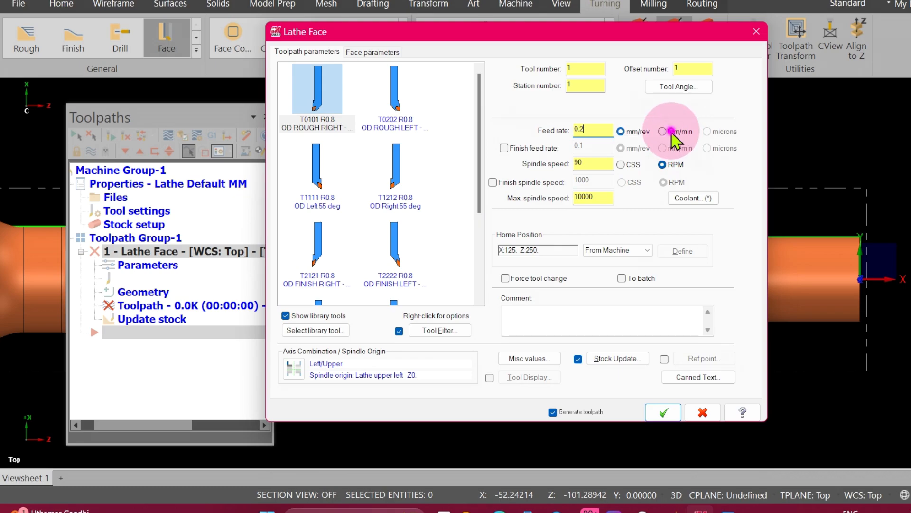
key("Tab")
key("Right")
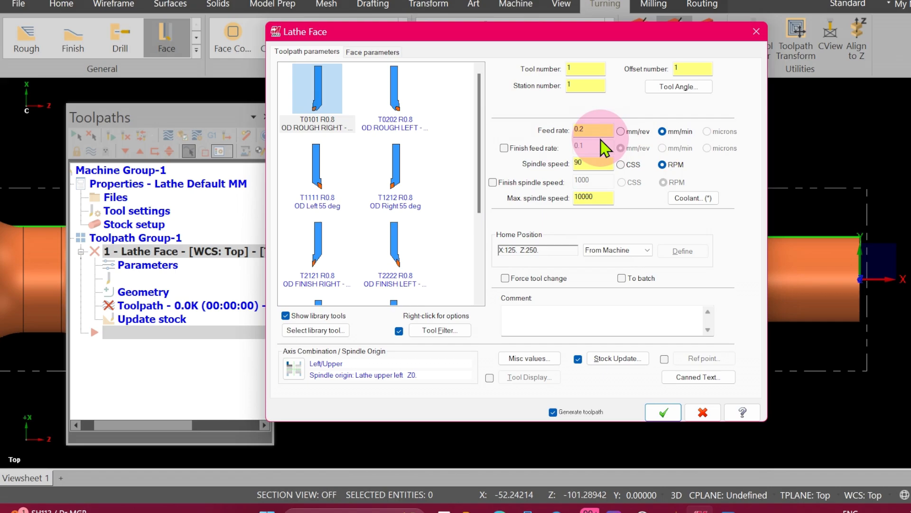
Set the face toolpath's feed rate unit to mm/rev.
left_click(634, 135)
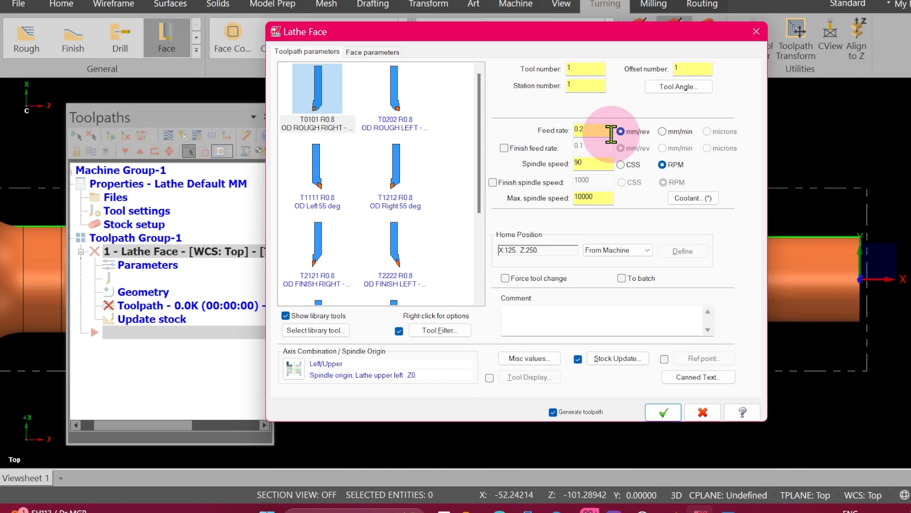
left_click(675, 132)
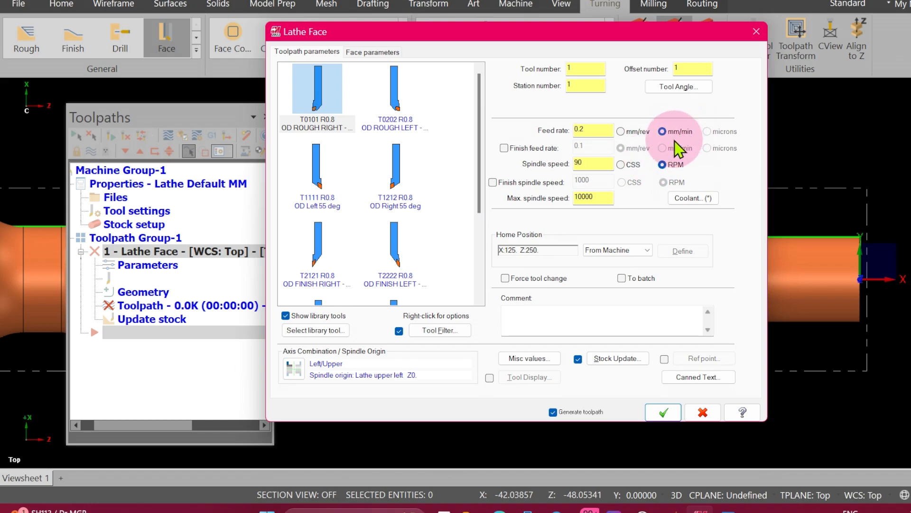
left_click(621, 132)
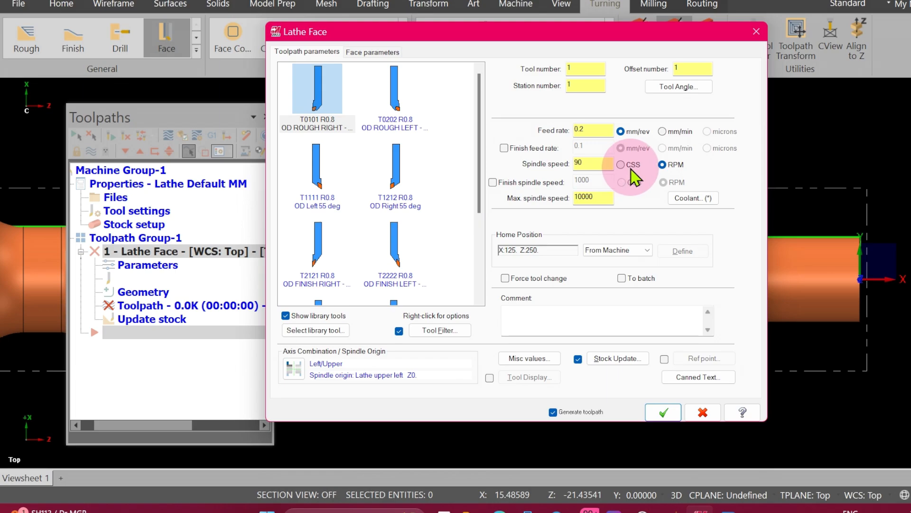
Set the face toolpath's spindle speed to 1000 RPM and accept the coolant settings with Flood on.
left_click(607, 199)
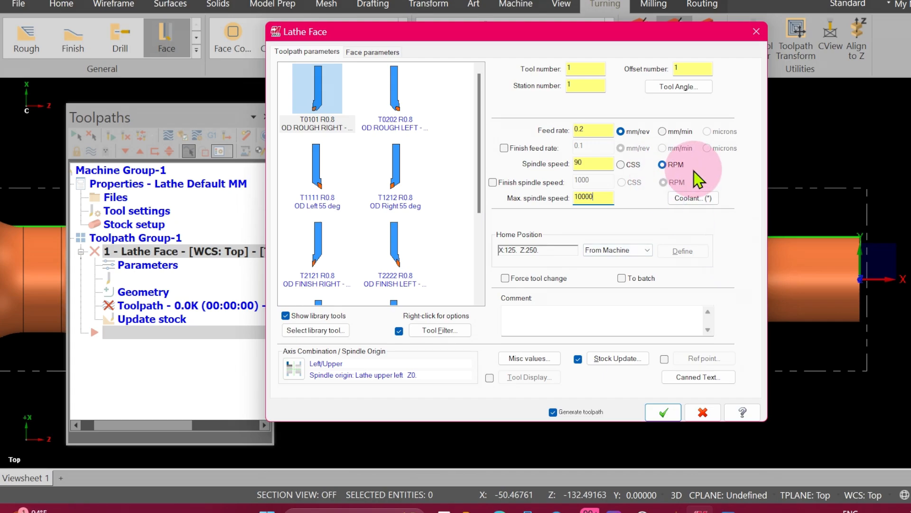
double_click(595, 161)
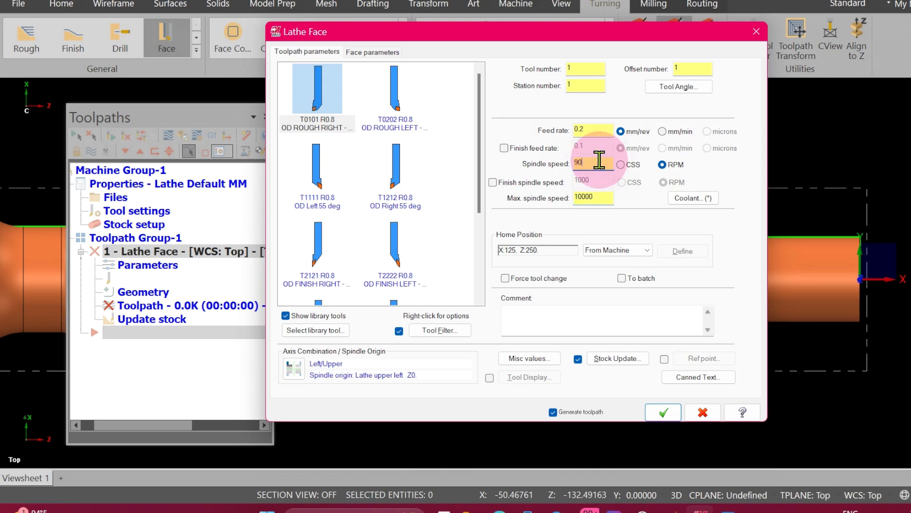
key("BackSpace")
type("1000")
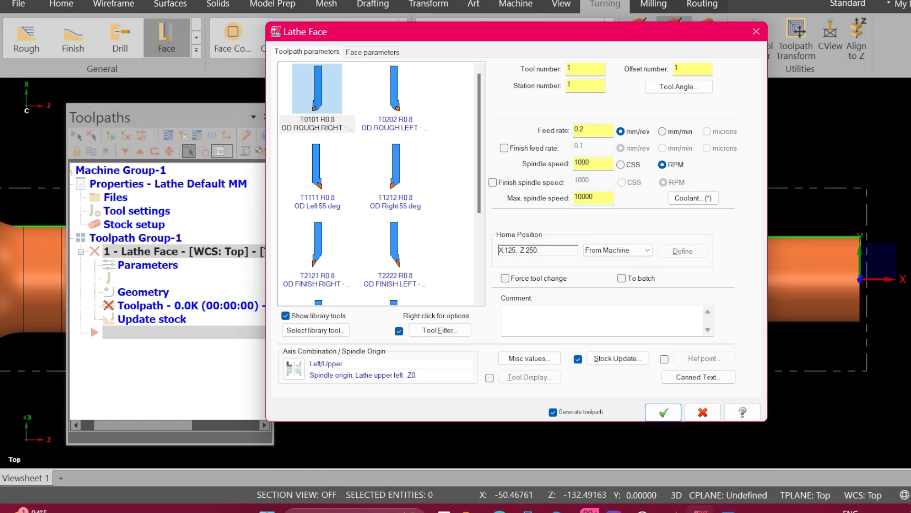
left_click(630, 165)
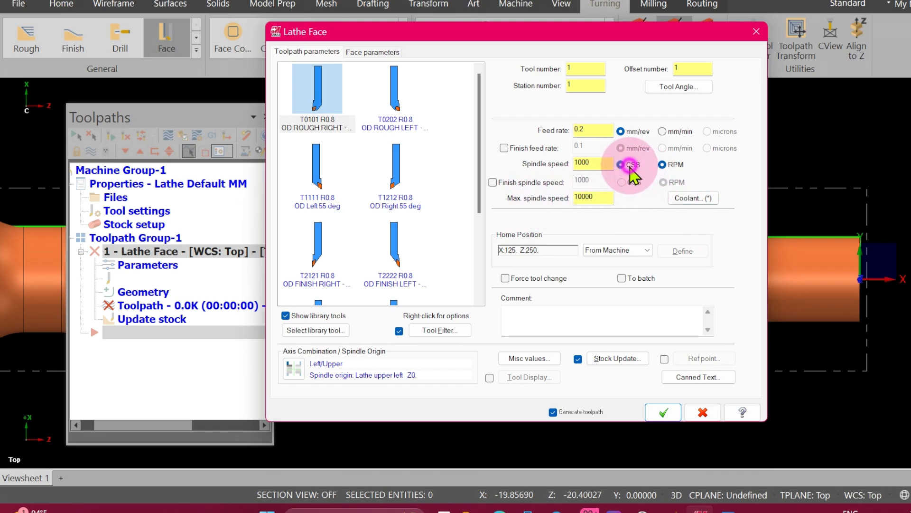
left_click(667, 164)
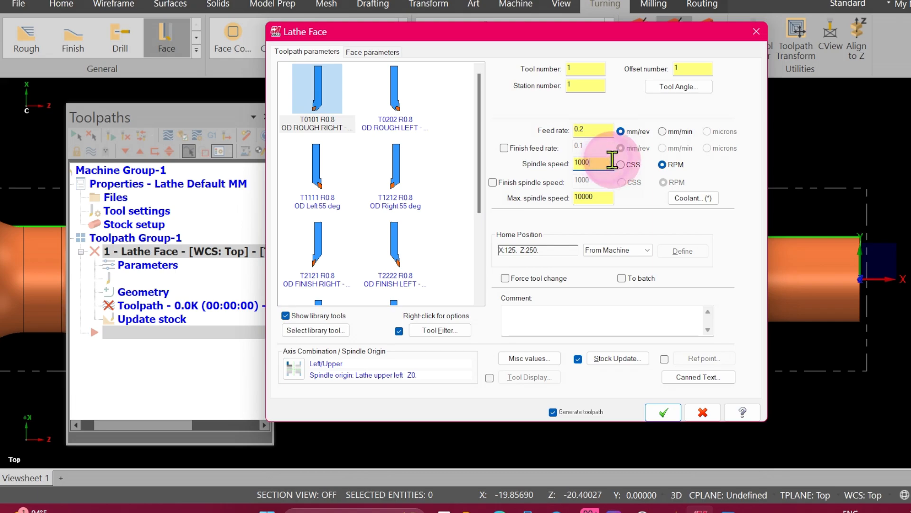
left_click(698, 198)
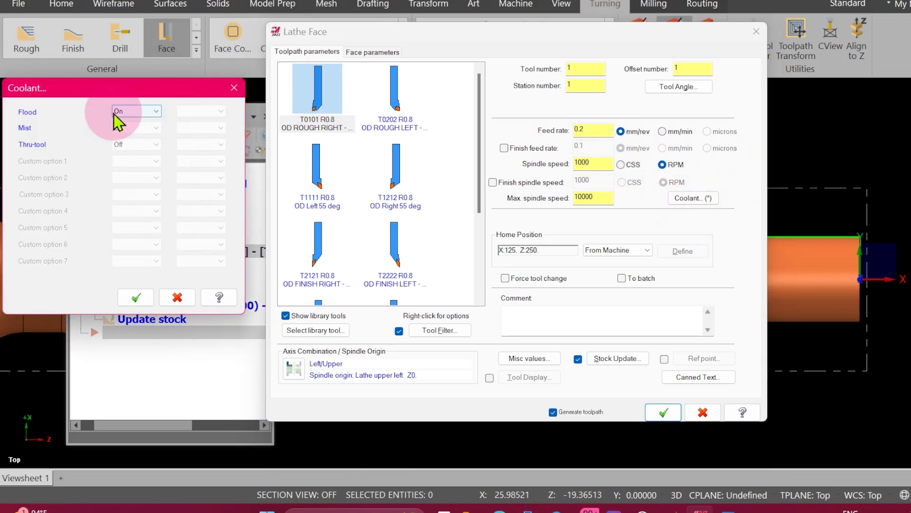
left_click(137, 296)
Add the comment FACING to the face toolpath and enable its reference points.
left_click(531, 324)
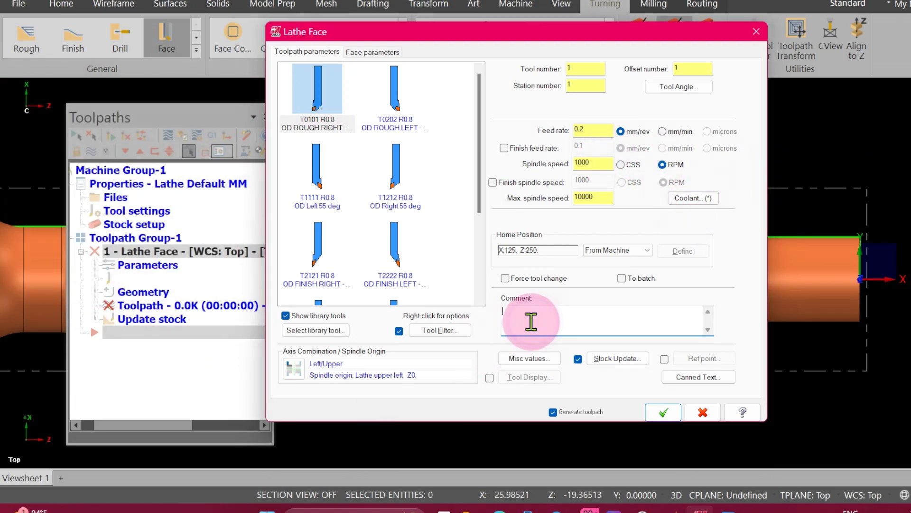
type("FACING")
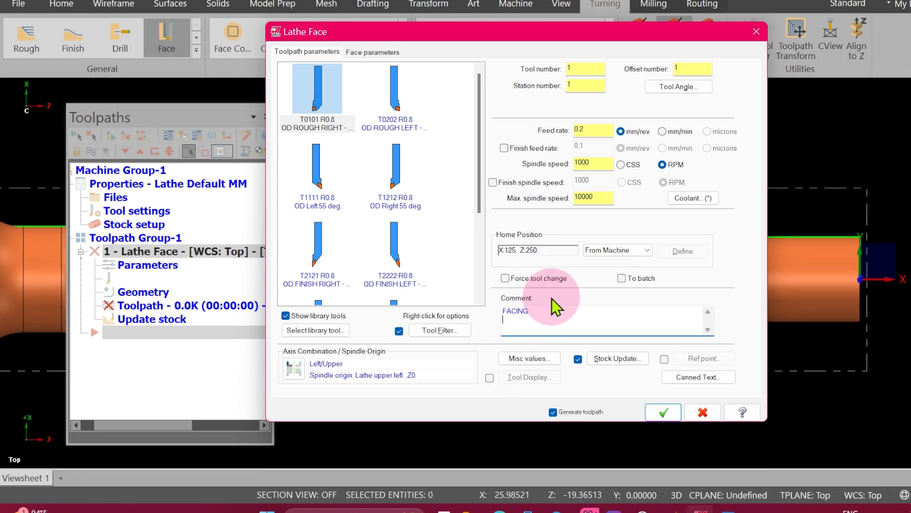
key("Return")
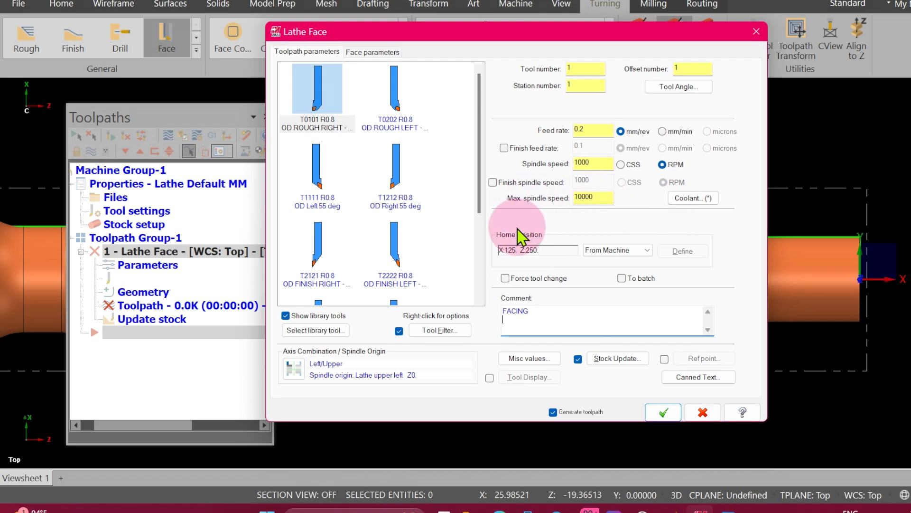
left_click(664, 359)
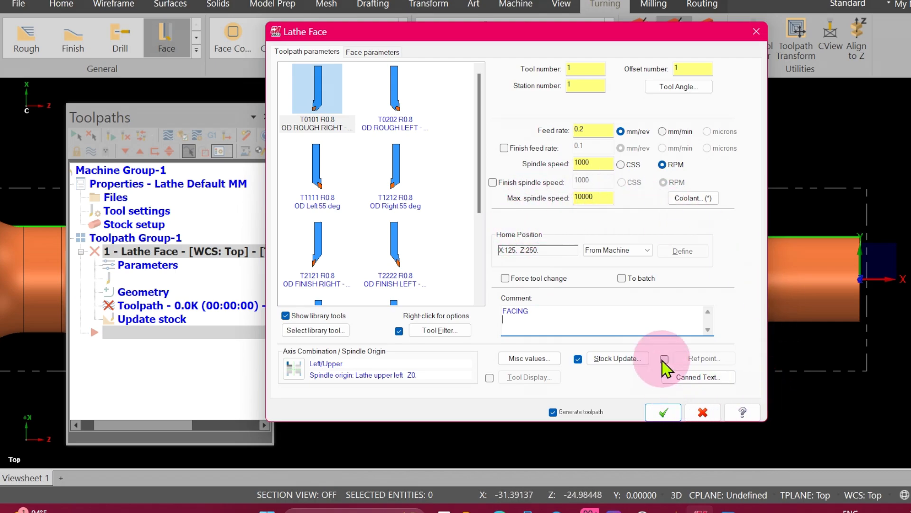
left_click(705, 359)
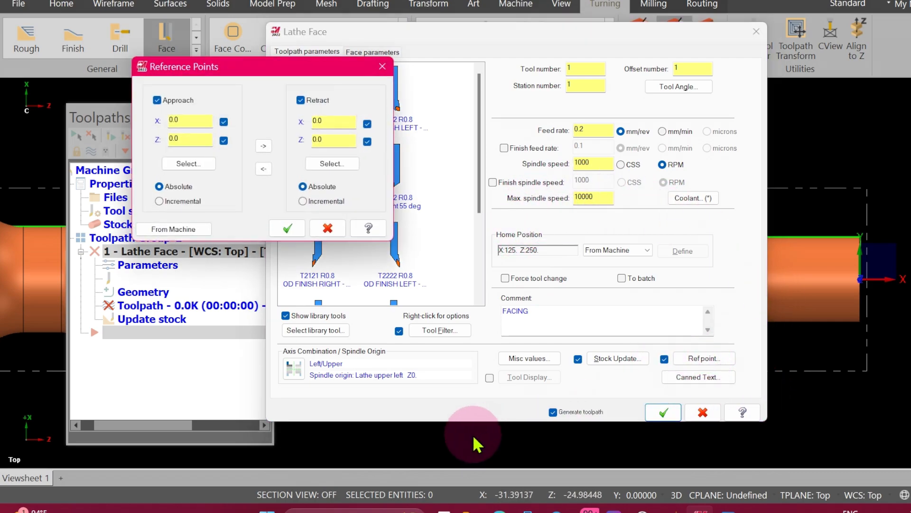
left_click(185, 163)
scroll(896, 152, "up", 3)
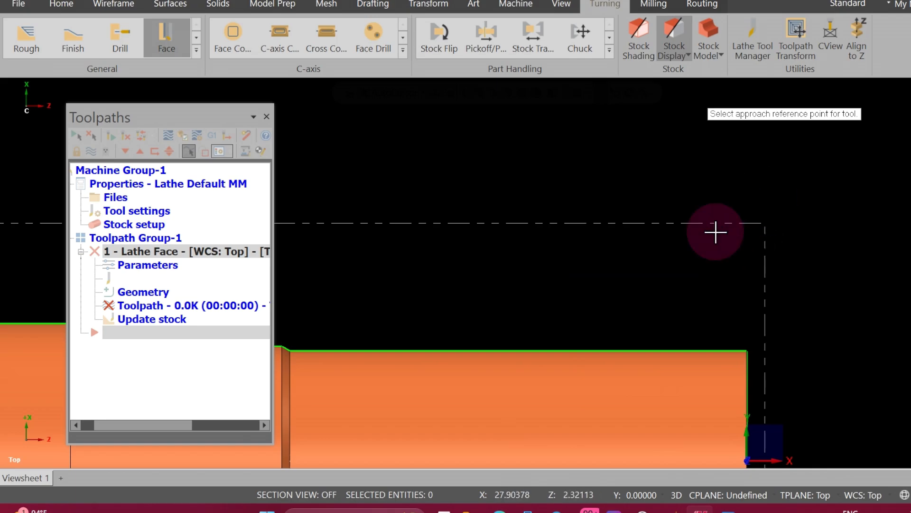
scroll(760, 200, "up", 1)
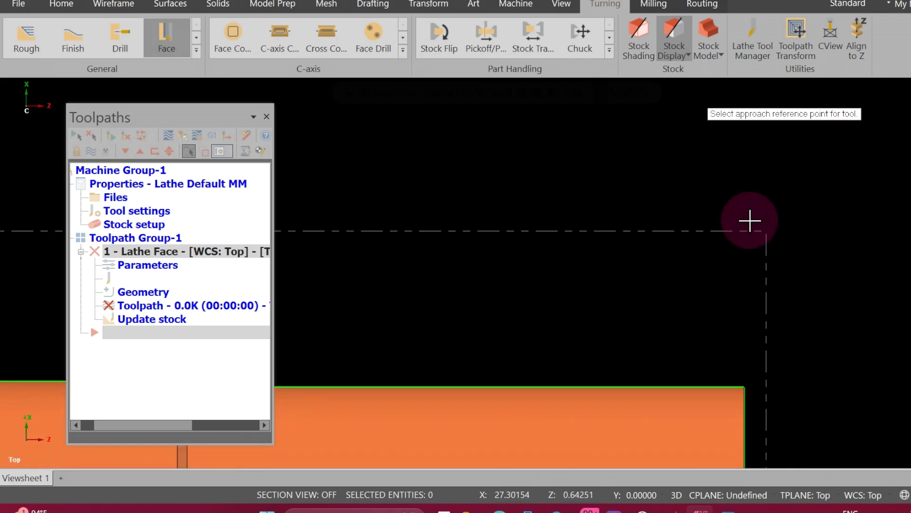
left_click(806, 198)
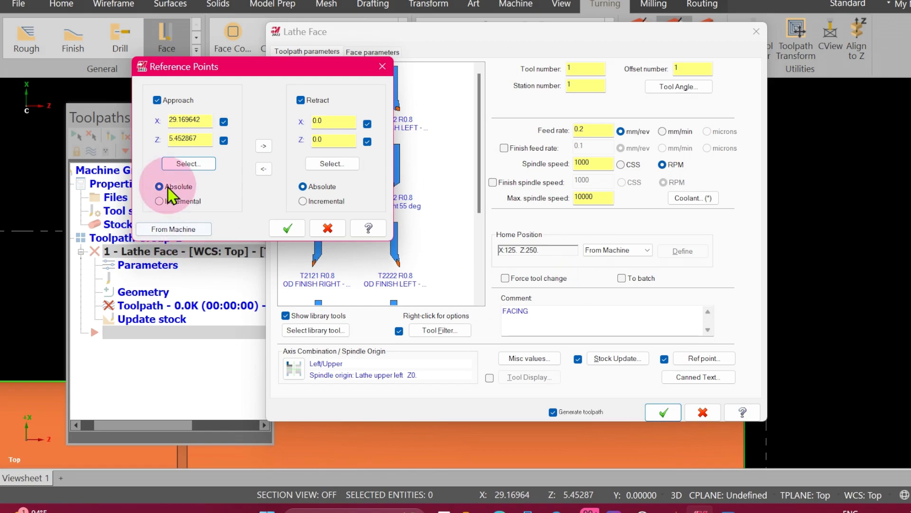
left_click(332, 227)
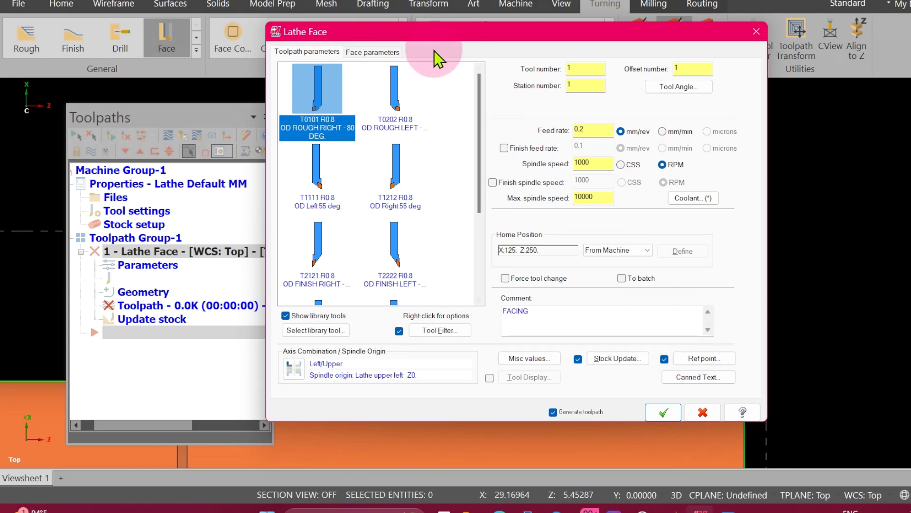
left_click(375, 52)
left_click(549, 146)
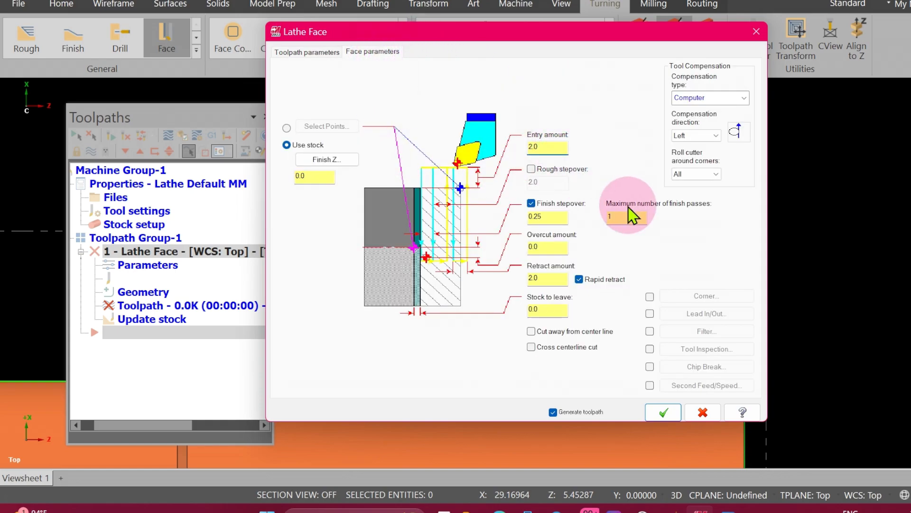
left_click(311, 53)
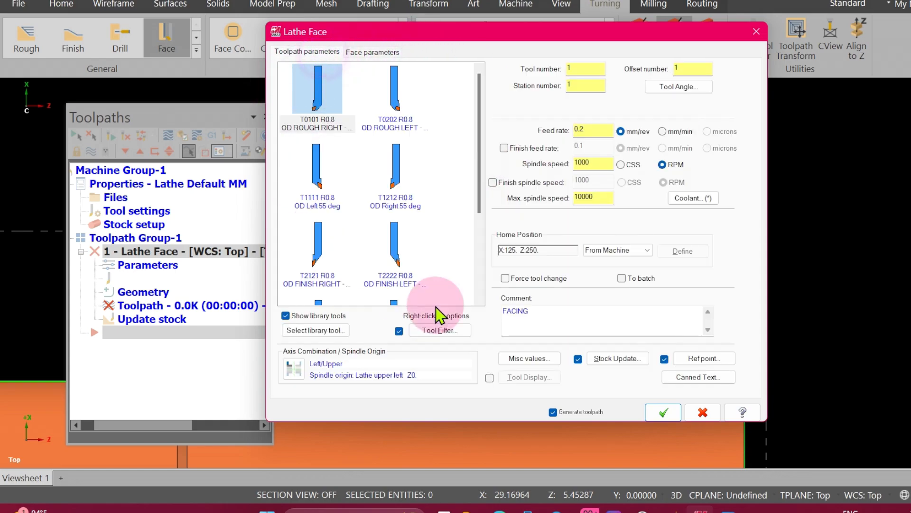
Try an approach reference point picked at the upper corner of the shaft's end face, with its Z changed to 2.0.
left_click(674, 359)
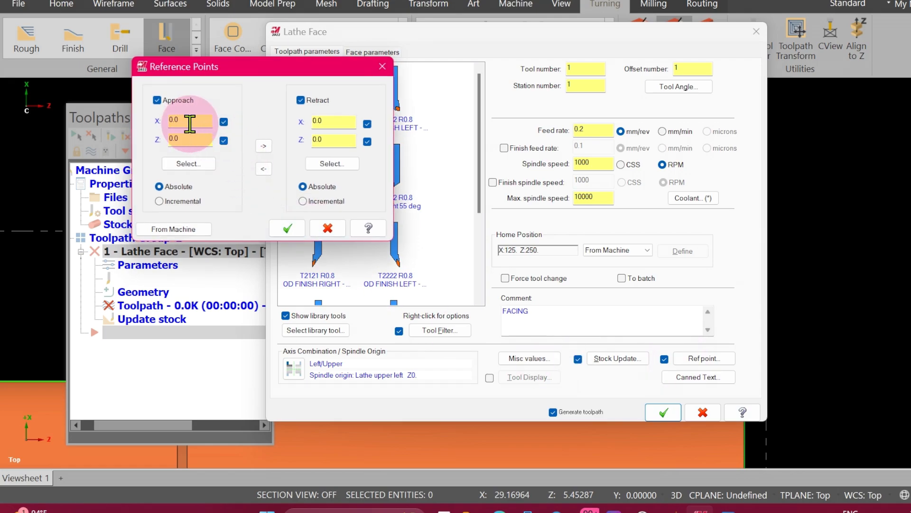
left_click(190, 163)
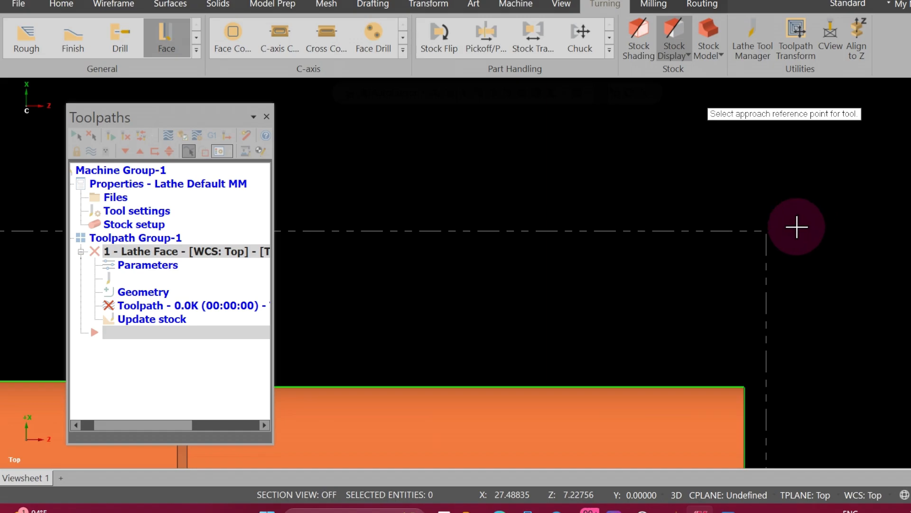
left_click(747, 389)
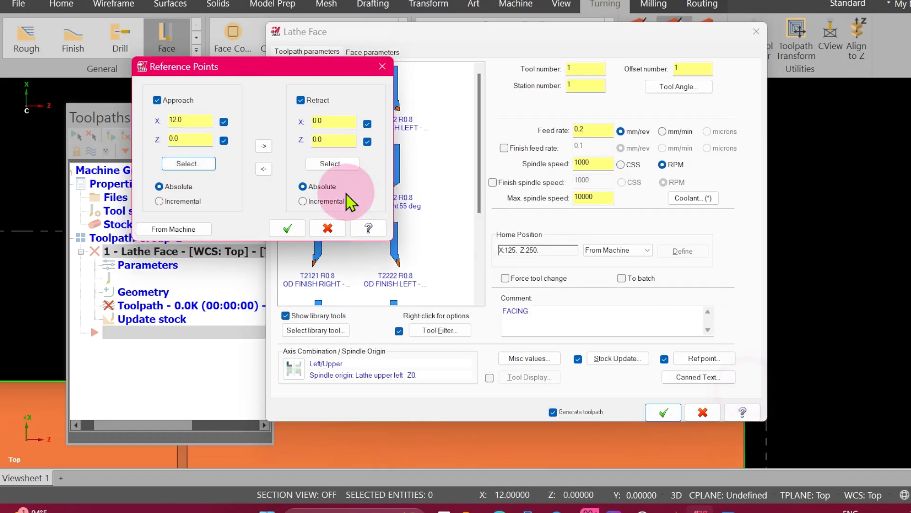
left_click(192, 138)
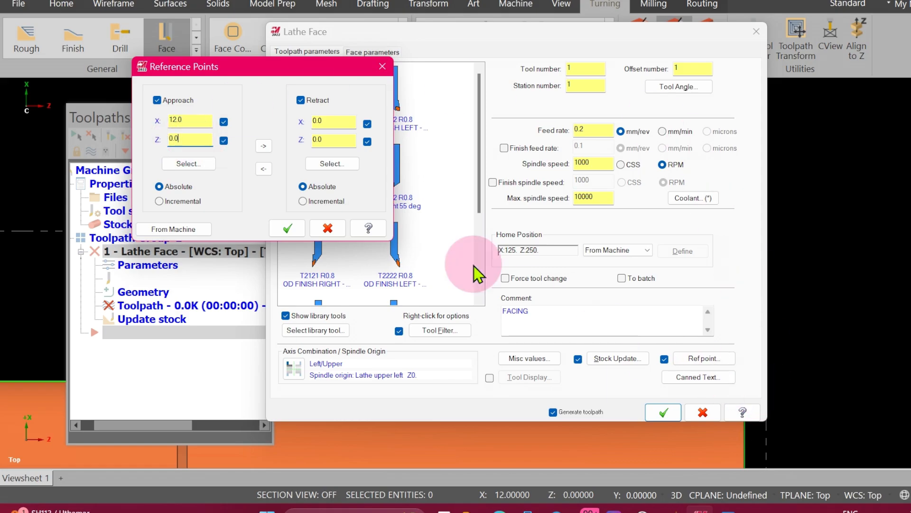
type("2")
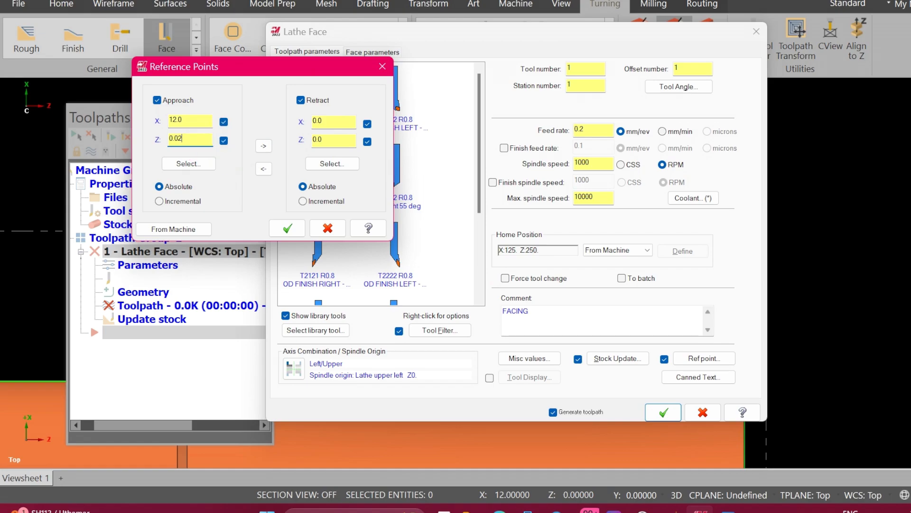
key("Return")
type("2.0")
key("Return")
Pick an approach reference point just outside the stock's upper corner at about X 28.56, Z 2.84, copy it to the retract point, and accept both.
left_click(188, 163)
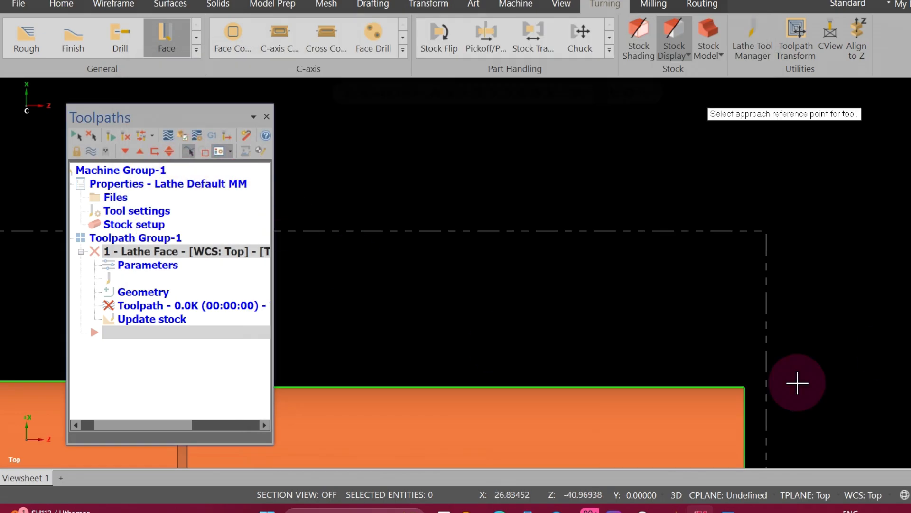
left_click(776, 198)
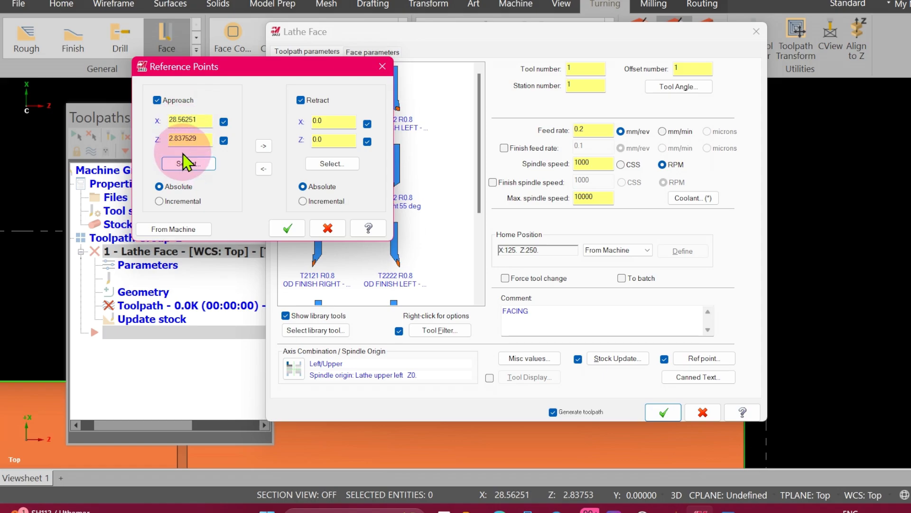
left_click(270, 145)
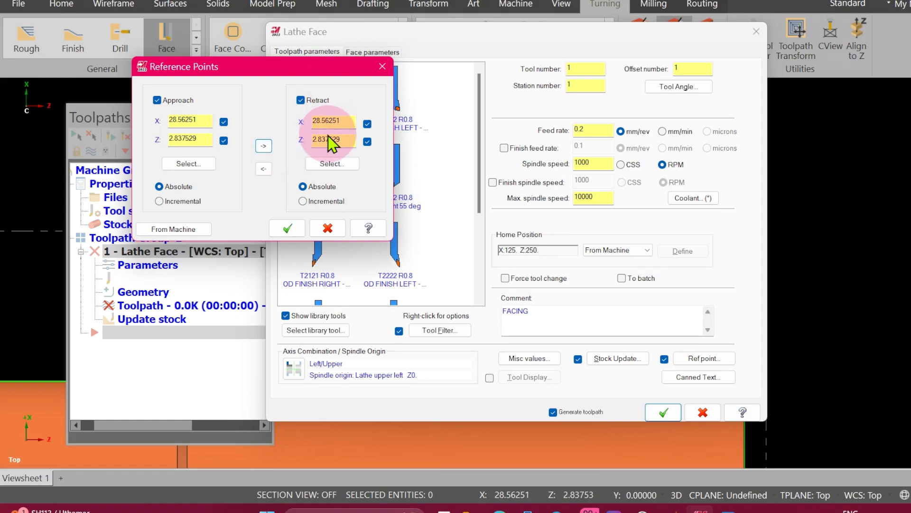
left_click(284, 227)
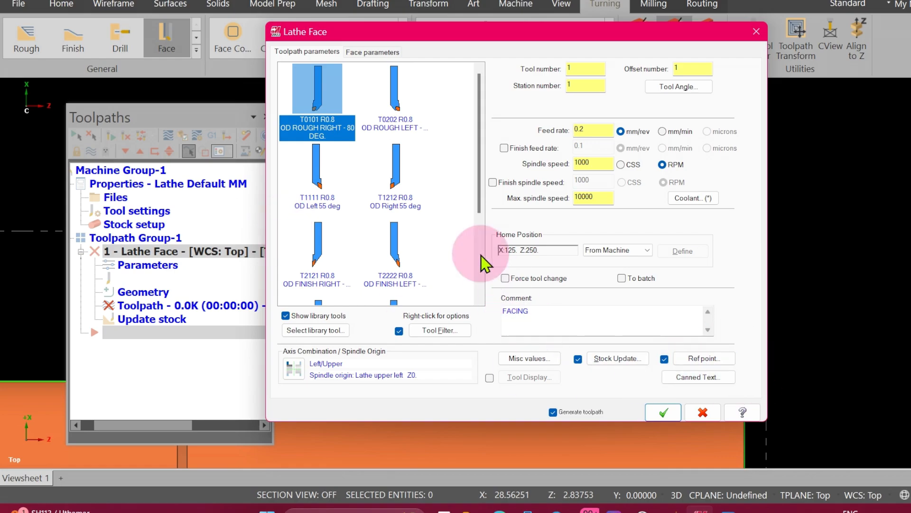
Enable the rough stepover in the face parameters and set it to 1.0.
left_click(374, 52)
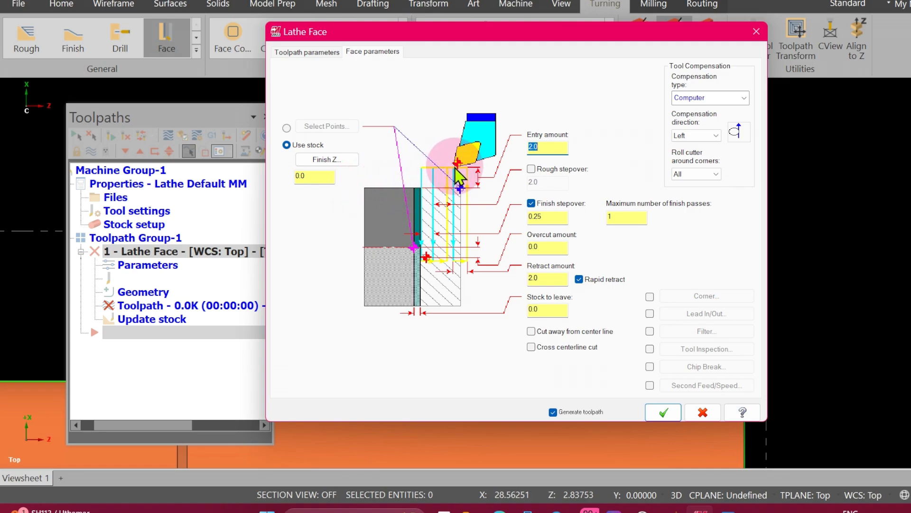
left_click(532, 169)
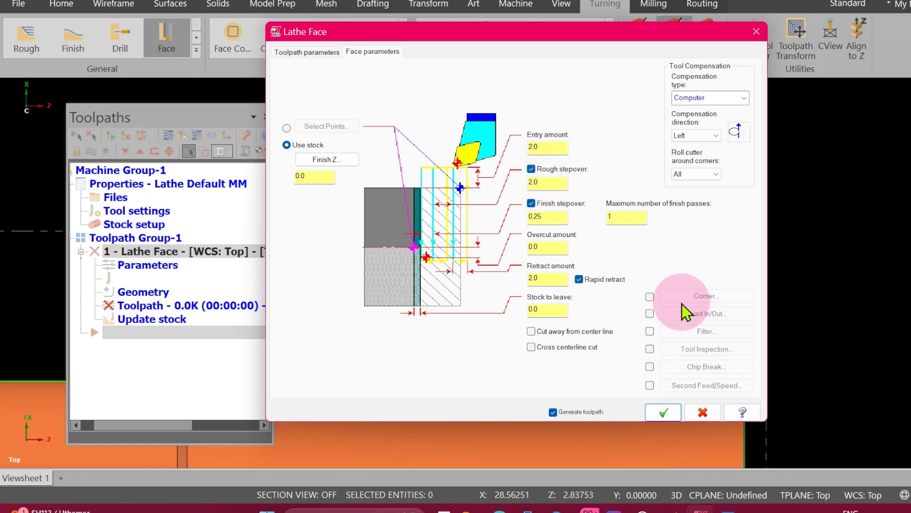
left_click(548, 182)
key("BackSpace")
key("BackSpace")
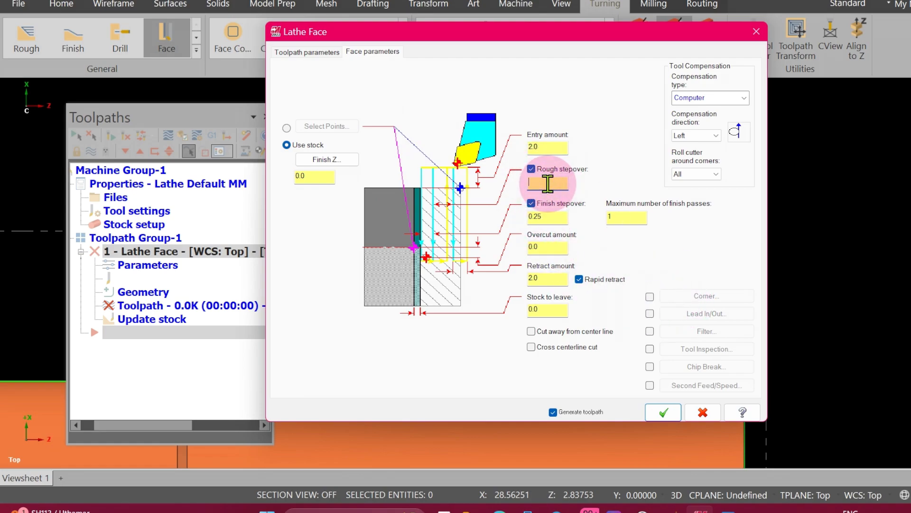
type("1")
Set the finish stepover to 0.5 and the maximum number of finish passes to 2.
left_click(556, 217)
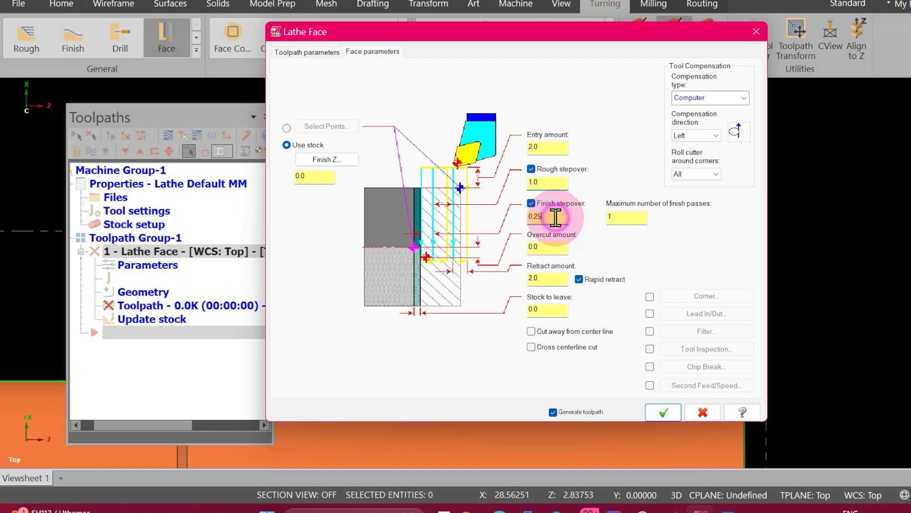
key("BackSpace")
type("5")
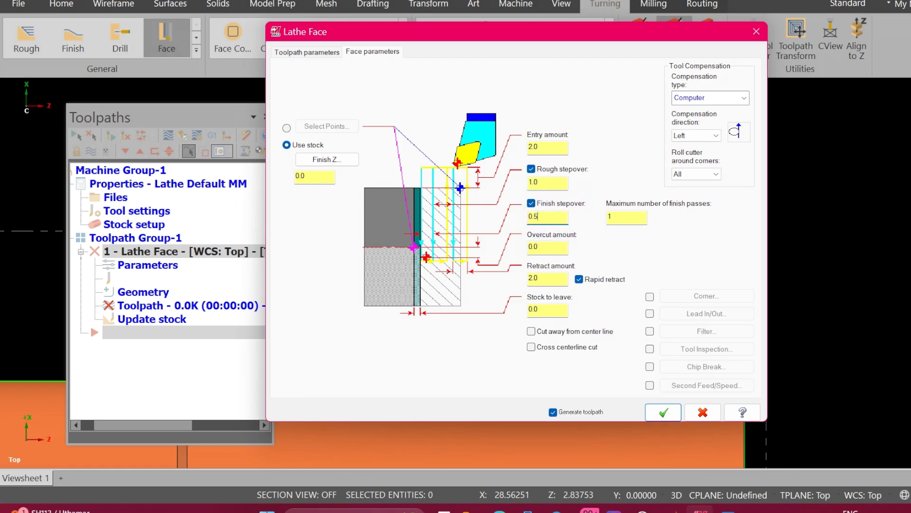
left_click(623, 216)
key("BackSpace")
type("2")
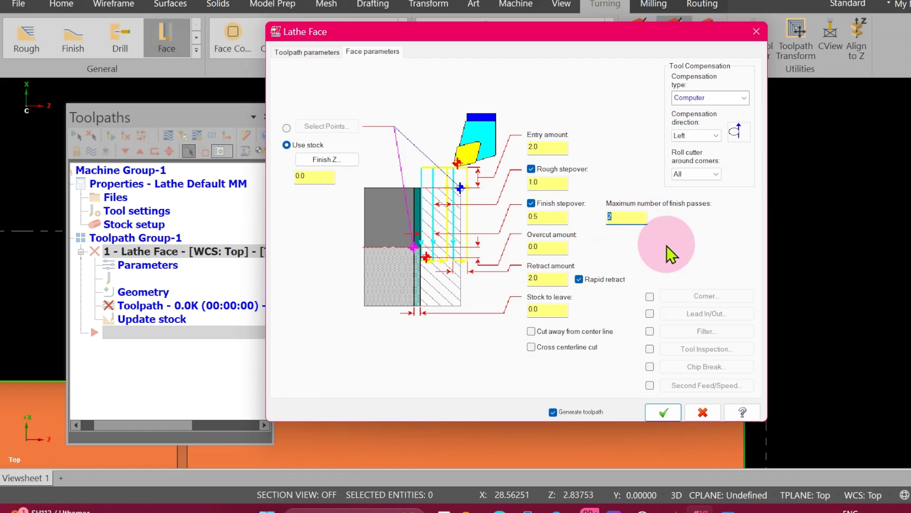
Set the overcut amount to 1.0 in the face parameters.
left_click(556, 247)
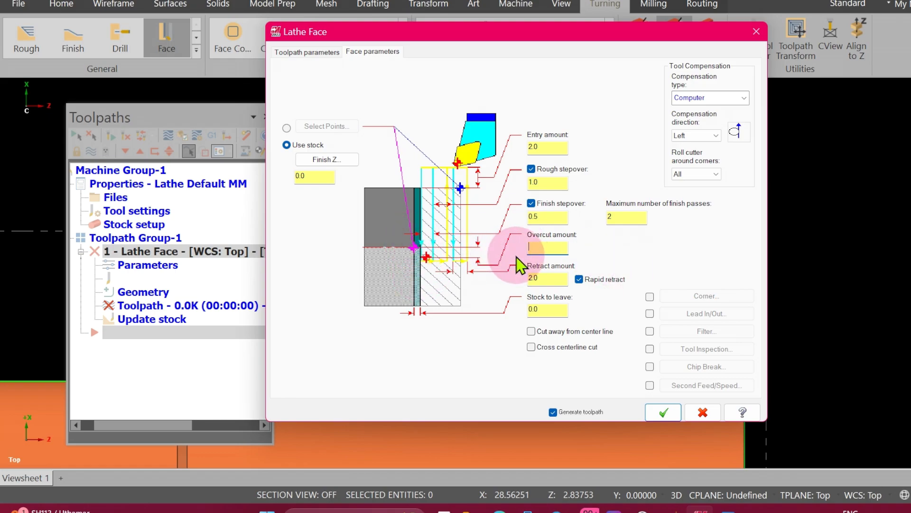
type("1")
key("Return")
left_click(554, 278)
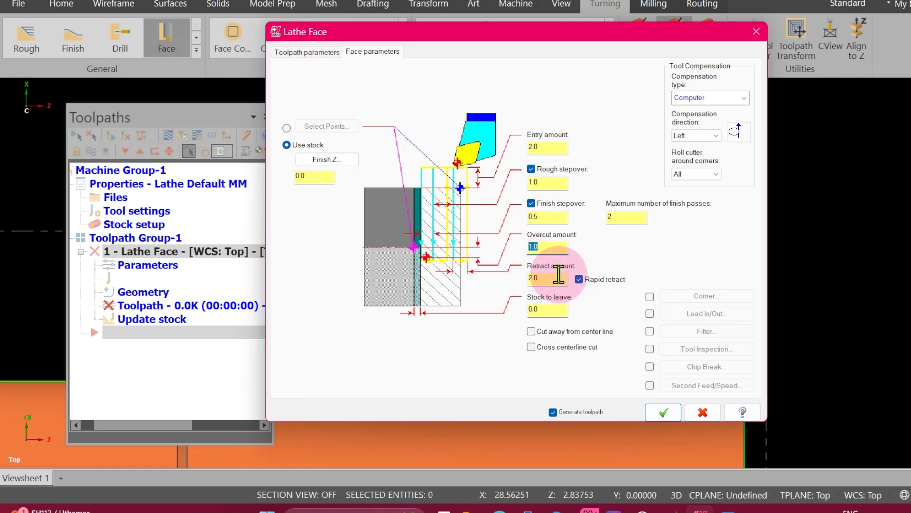
left_click(536, 308)
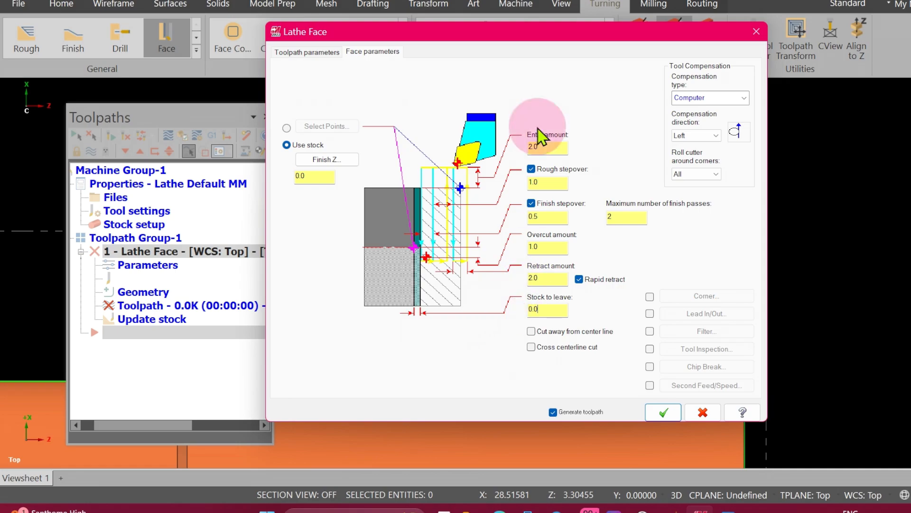
Try Wear as the facing operation's compensation type and return it to Computer.
left_click(744, 99)
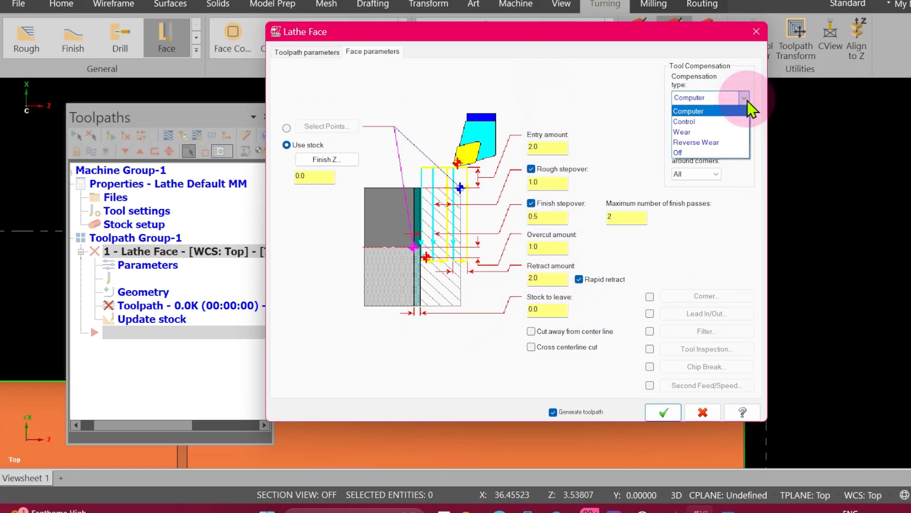
left_click(680, 132)
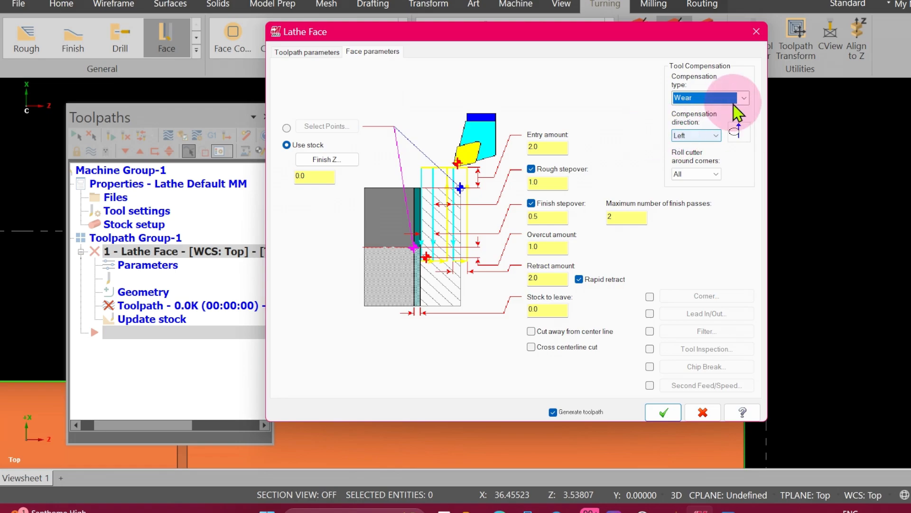
left_click(743, 98)
left_click(702, 108)
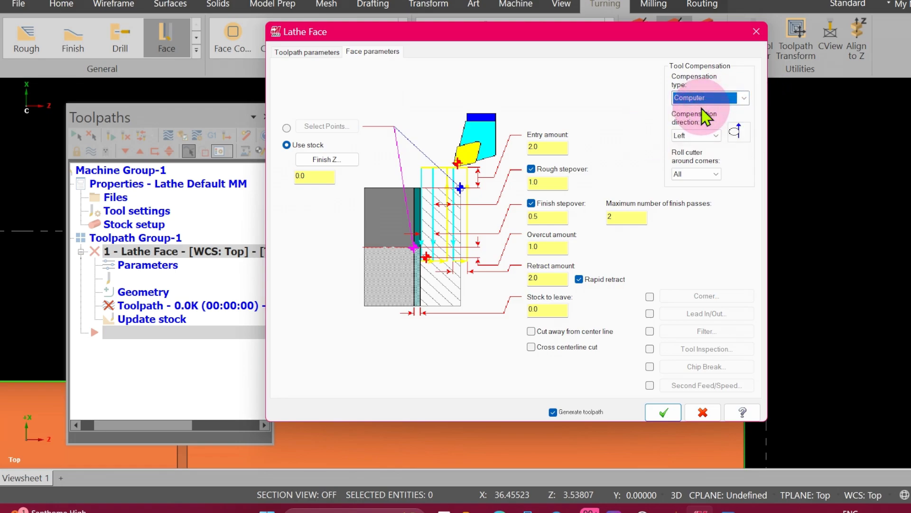
Enable the corner option and define a 1.0 wide, 45° chamfer with bottom and top radii of 0.0.
left_click(649, 297)
left_click(688, 301)
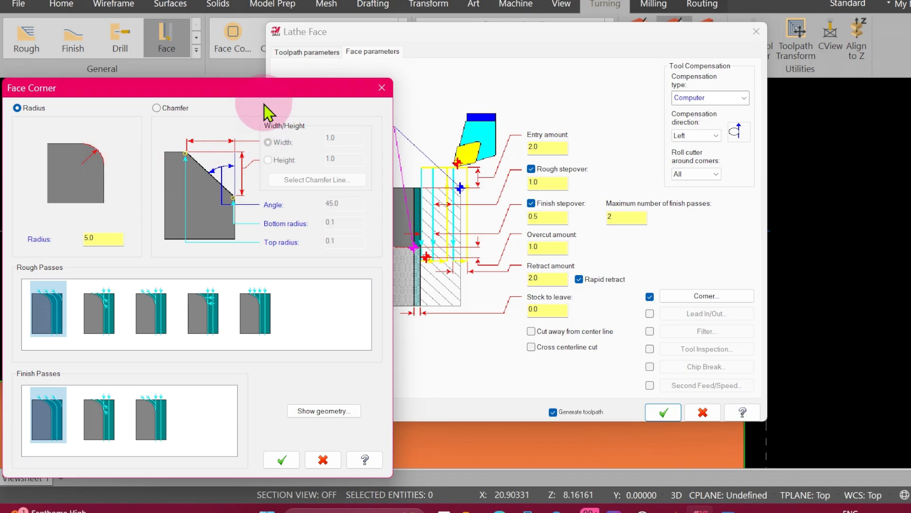
left_click_drag(249, 89, 366, 72)
left_click(274, 91)
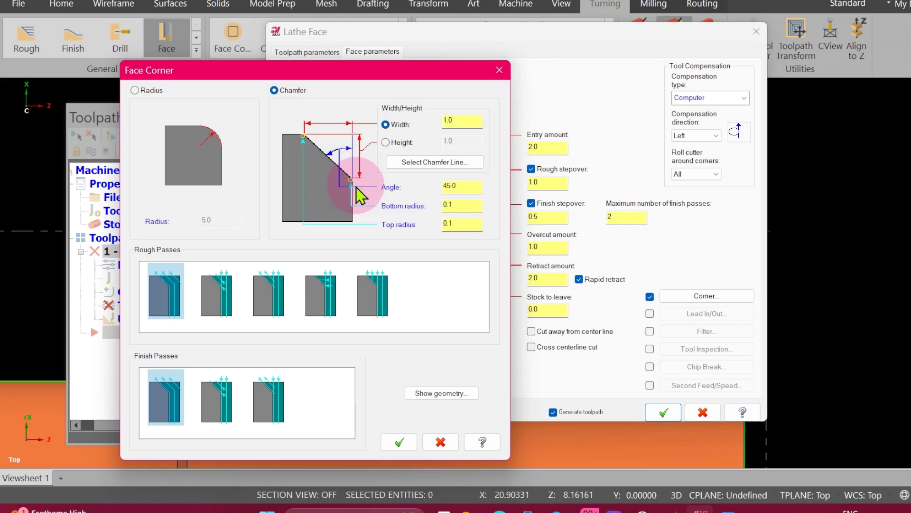
left_click(464, 204)
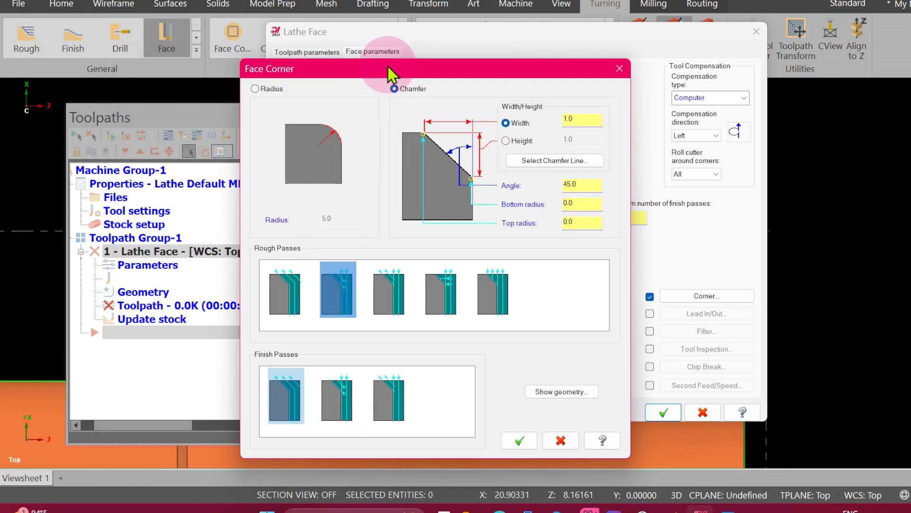
left_click_drag(387, 72, 421, 71)
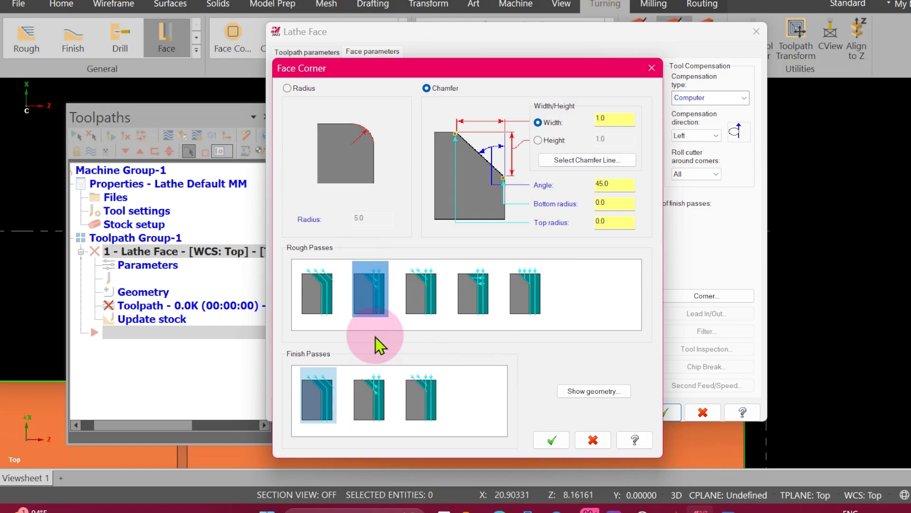
Compare the first two rough pass styles for the chamfered corner, choose the first one and accept the corner settings.
left_click(304, 299)
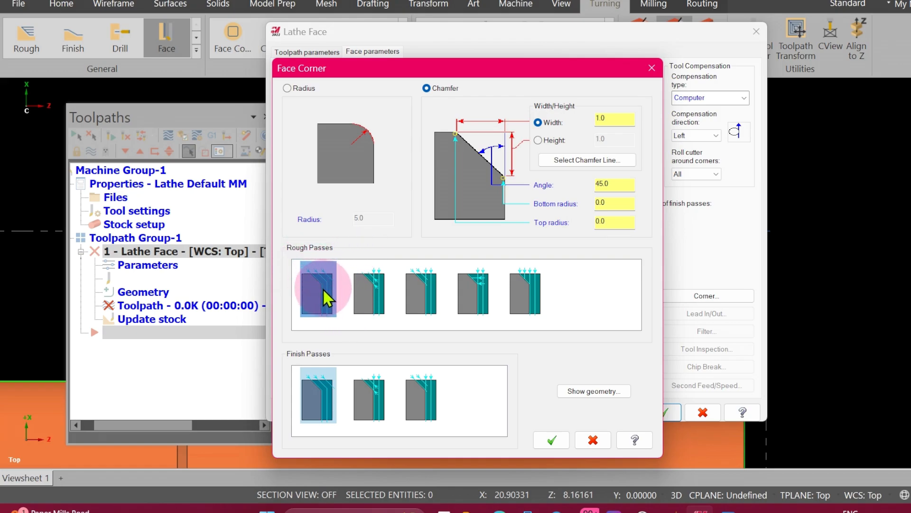
left_click(374, 298)
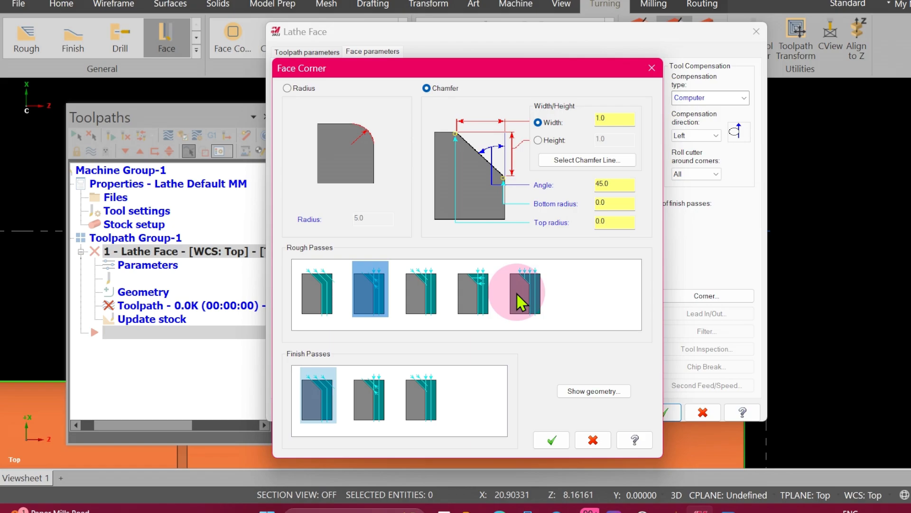
left_click(301, 285)
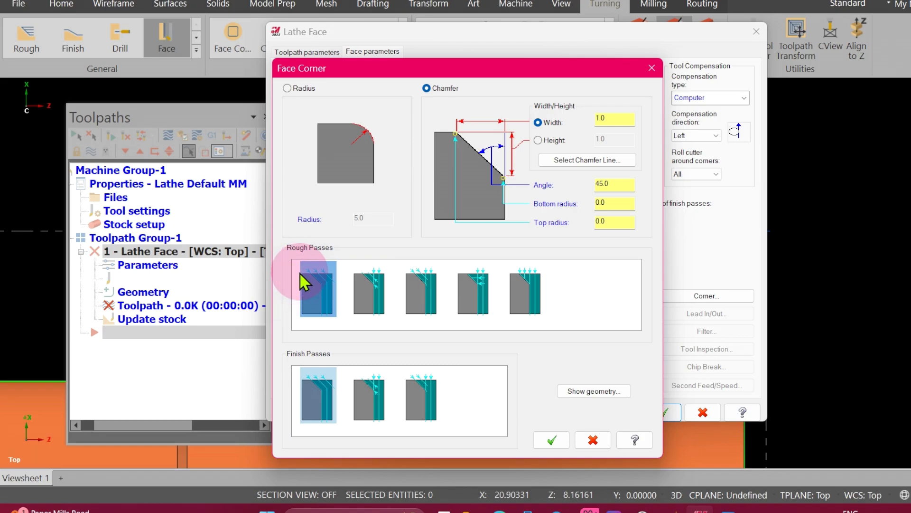
left_click(382, 304)
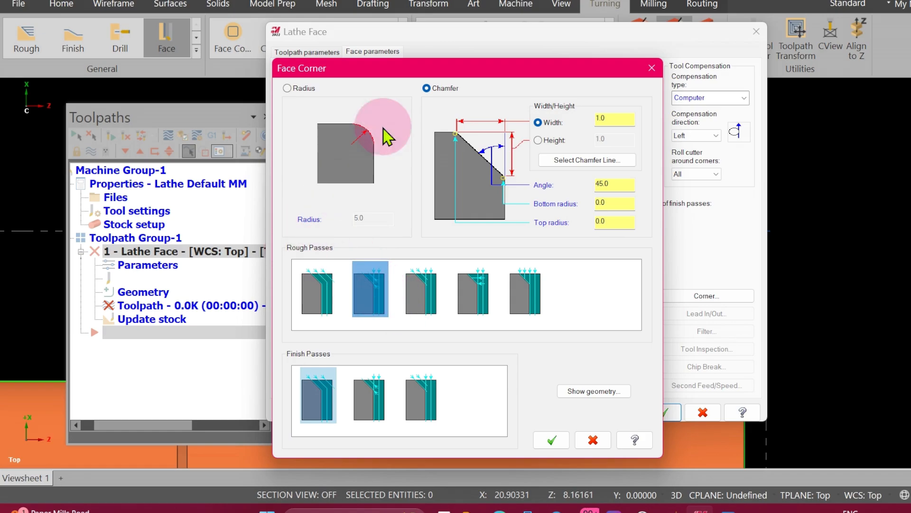
left_click(318, 284)
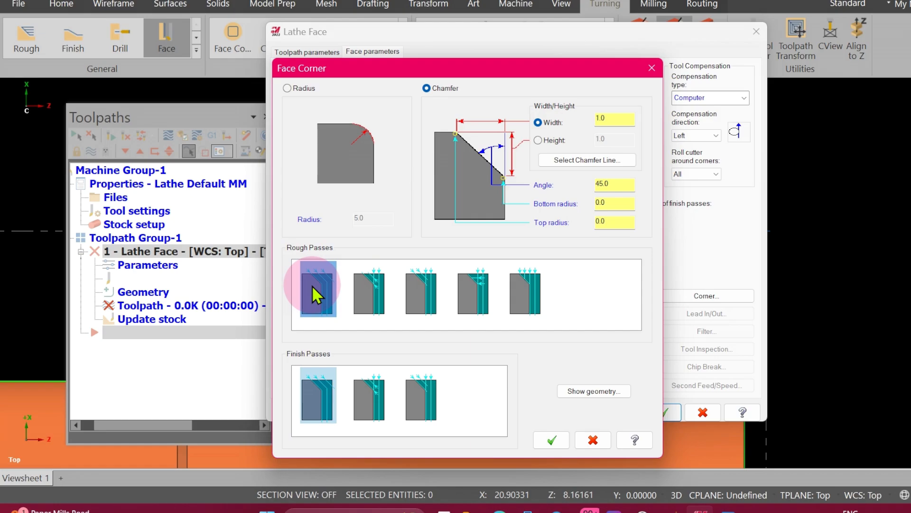
left_click_drag(366, 67, 434, 314)
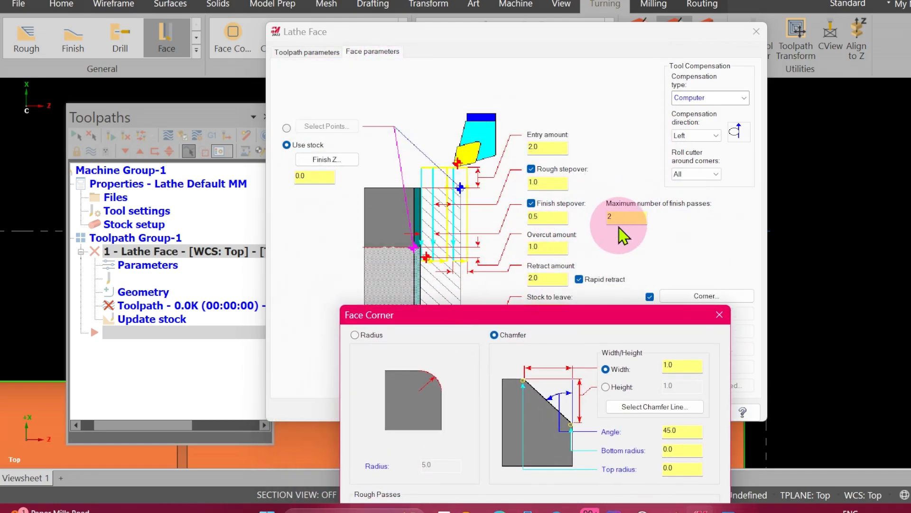
left_click_drag(505, 315, 459, 88)
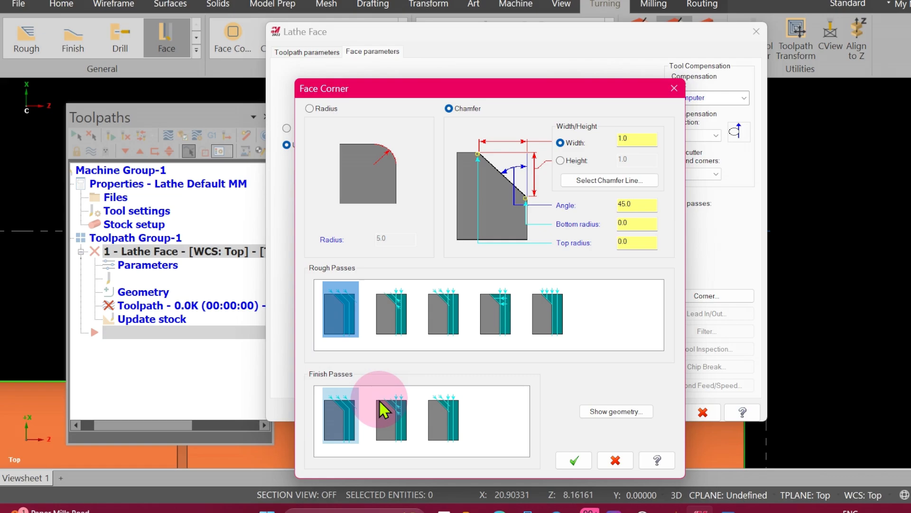
left_click_drag(425, 94, 447, 40)
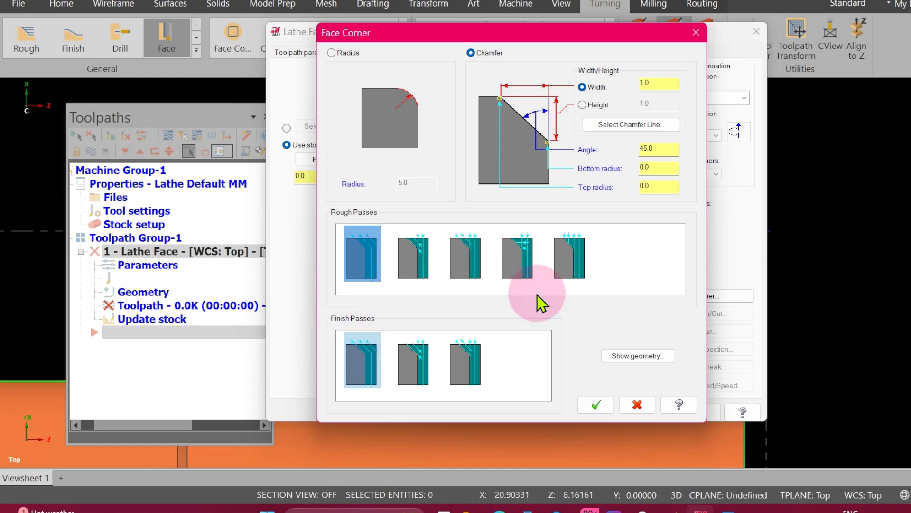
left_click(595, 406)
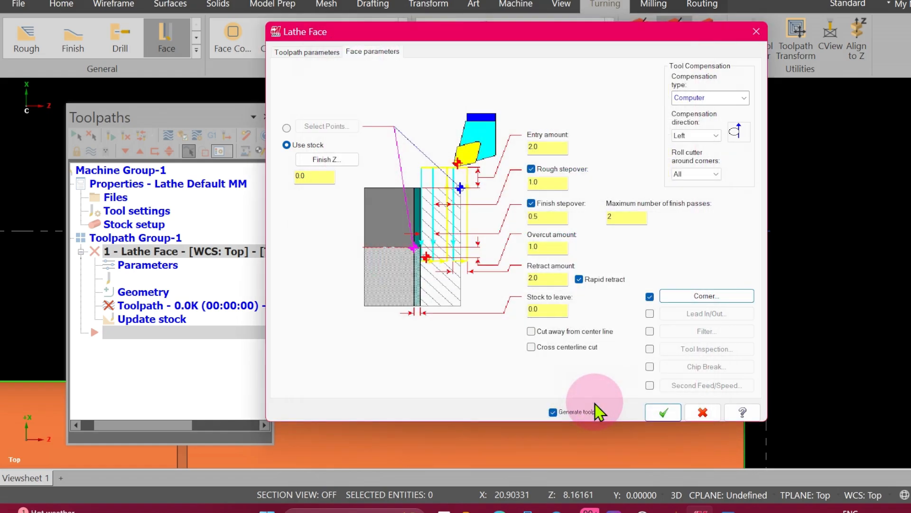
Enable lead in/out with an entry vector angle of -135° and an exit vector angle of 45°, and generate the facing toolpath.
left_click(649, 313)
left_click(684, 314)
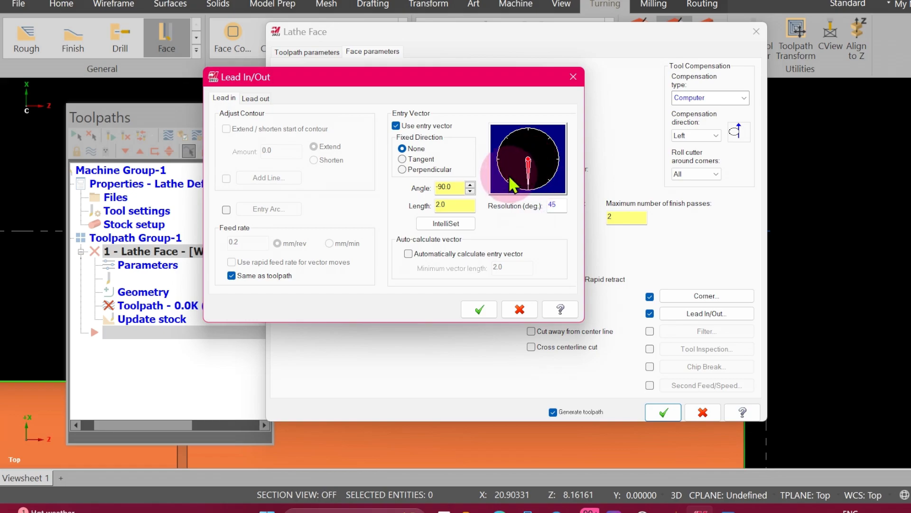
left_click(470, 191)
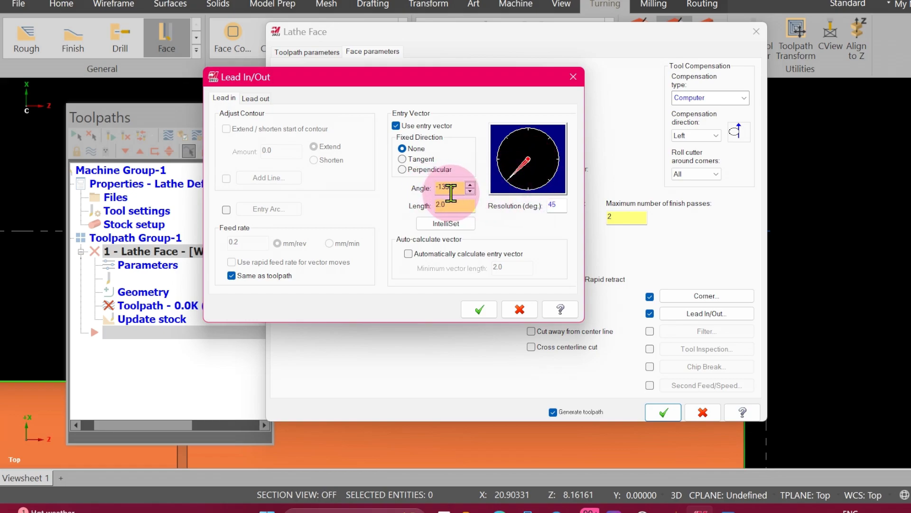
left_click(255, 99)
left_click(550, 139)
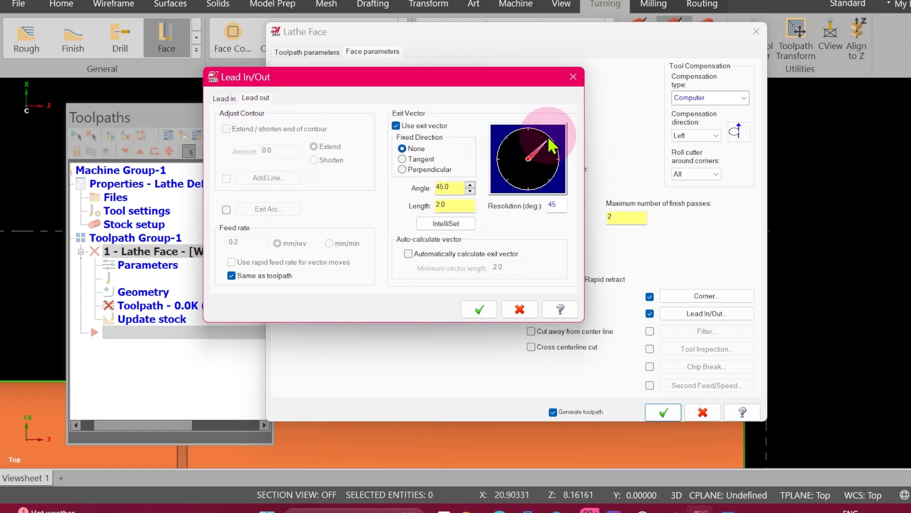
left_click(479, 309)
left_click(663, 411)
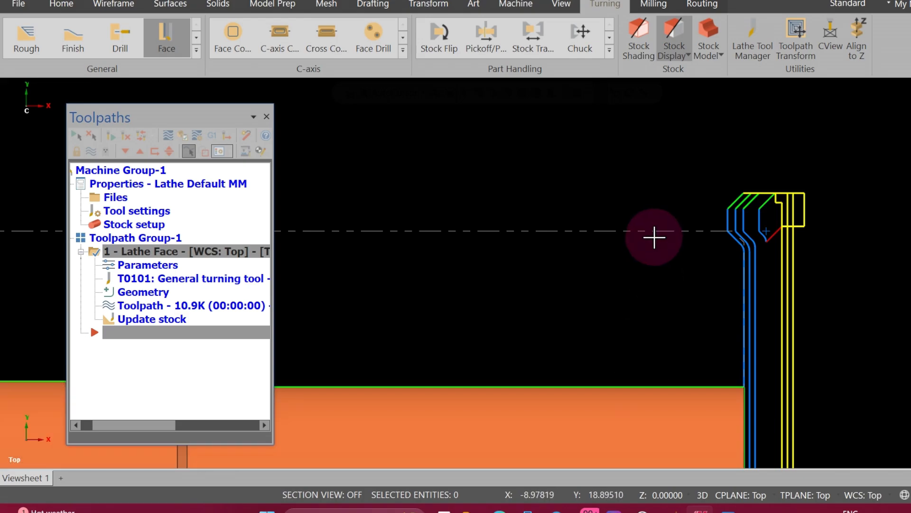
Backplot the facing toolpath step by step and examine its passes at the shaft's end face and just past the centerline.
scroll(653, 236, "down", 1)
left_click(138, 308)
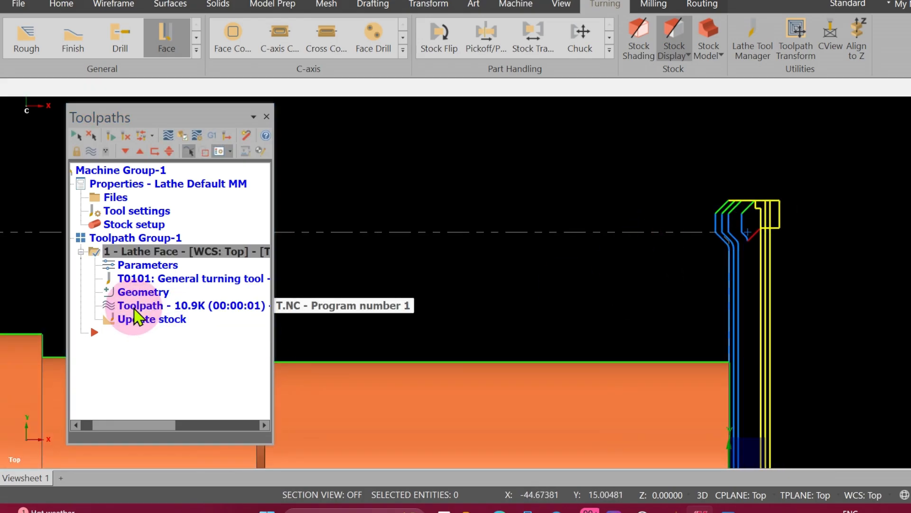
key("s")
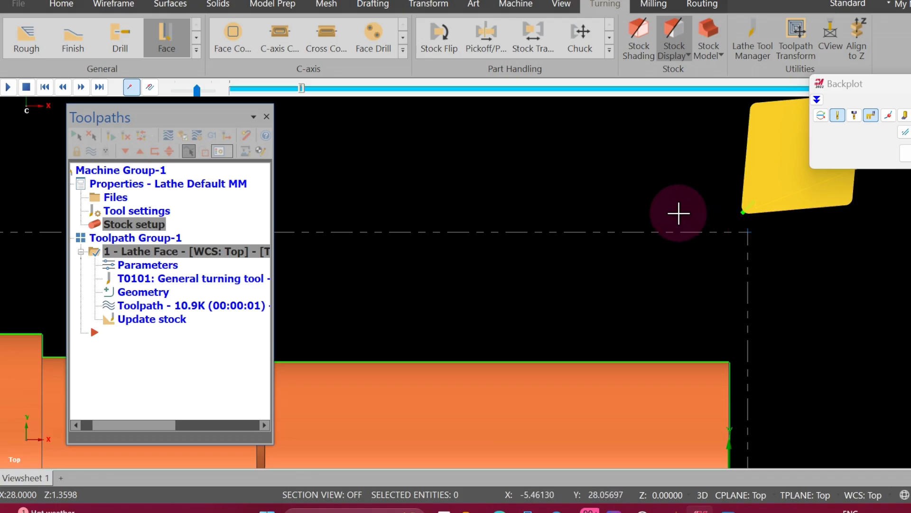
key("Escape")
scroll(678, 214, "down", 3)
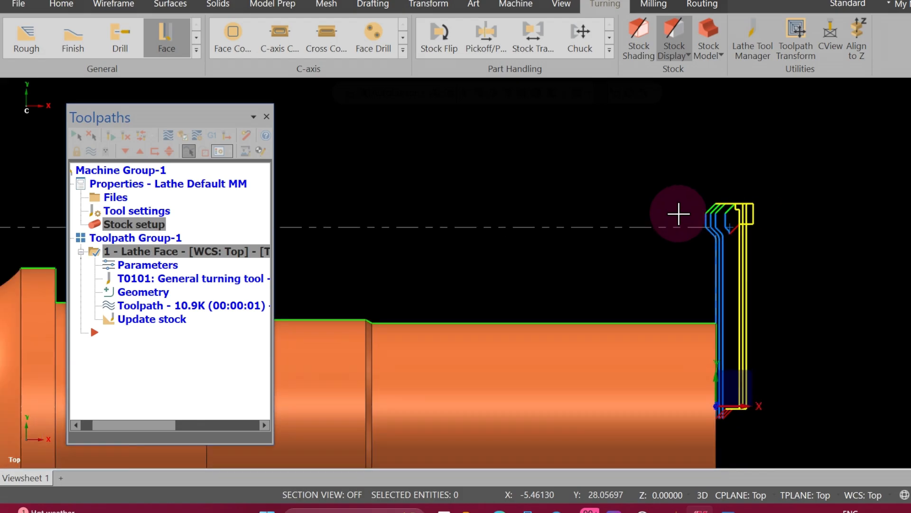
scroll(724, 376, "up", 5)
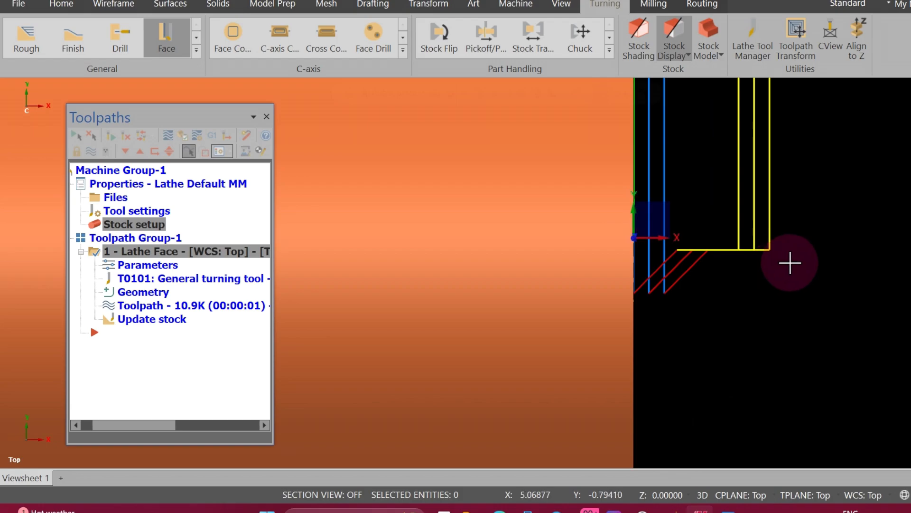
scroll(783, 404, "down", 1)
scroll(783, 404, "down", 1)
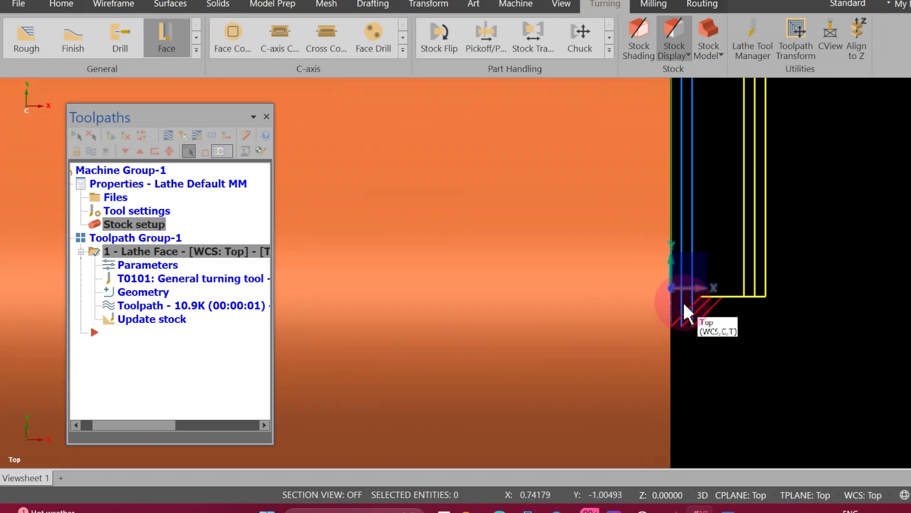
scroll(825, 383, "down", 3)
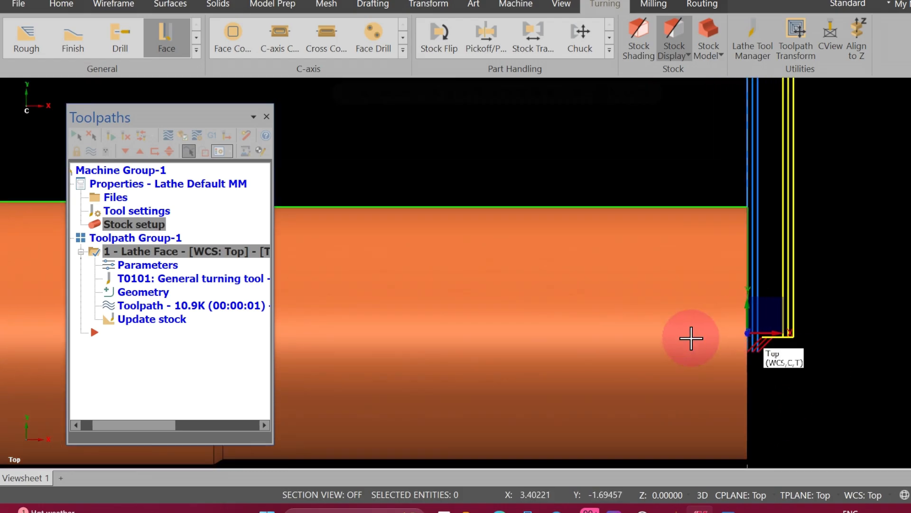
scroll(733, 381, "down", 3)
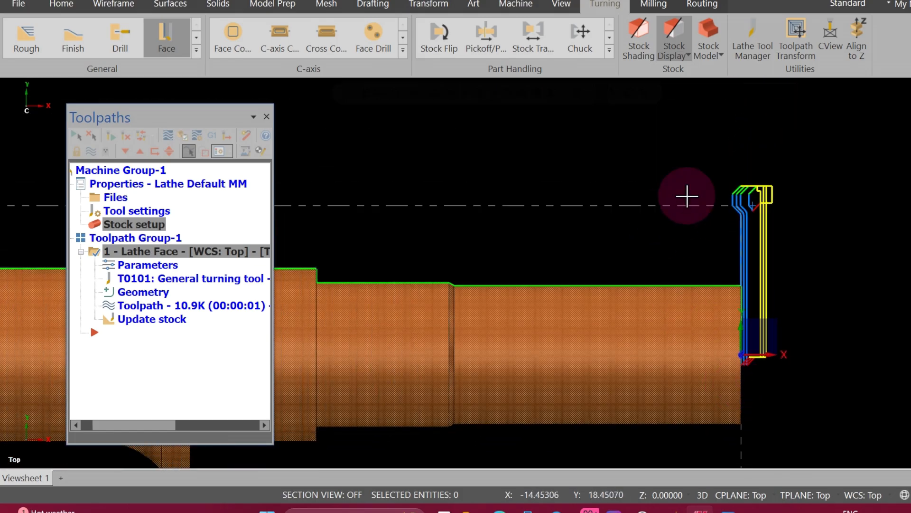
Open the reference point settings in the parameters of the lathe face operation.
double_click(129, 210)
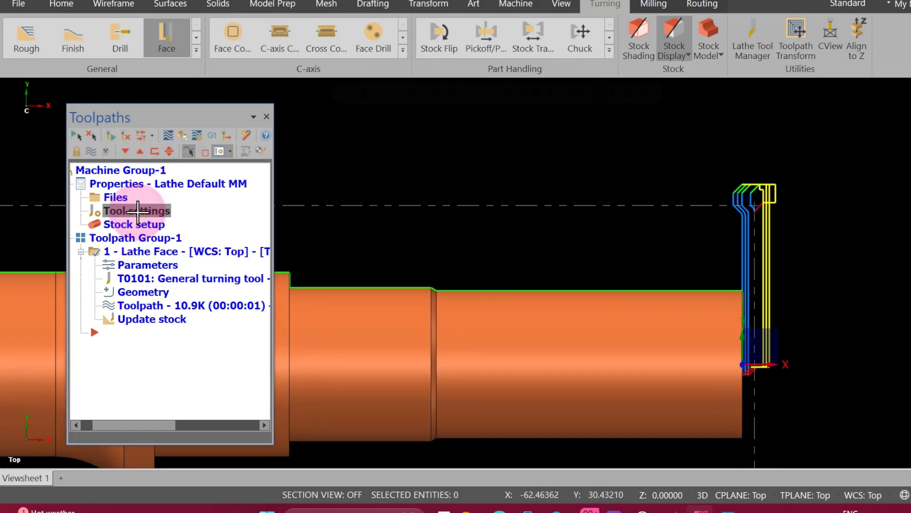
left_click(625, 20)
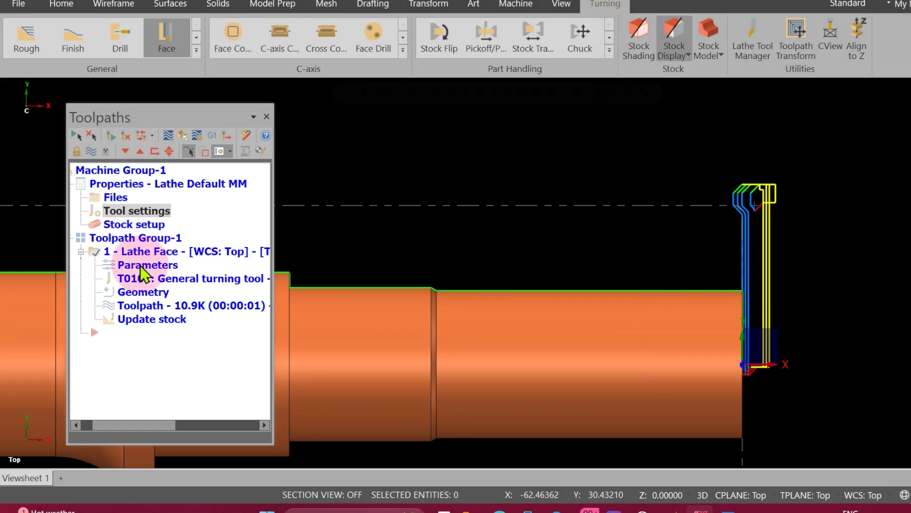
double_click(145, 269)
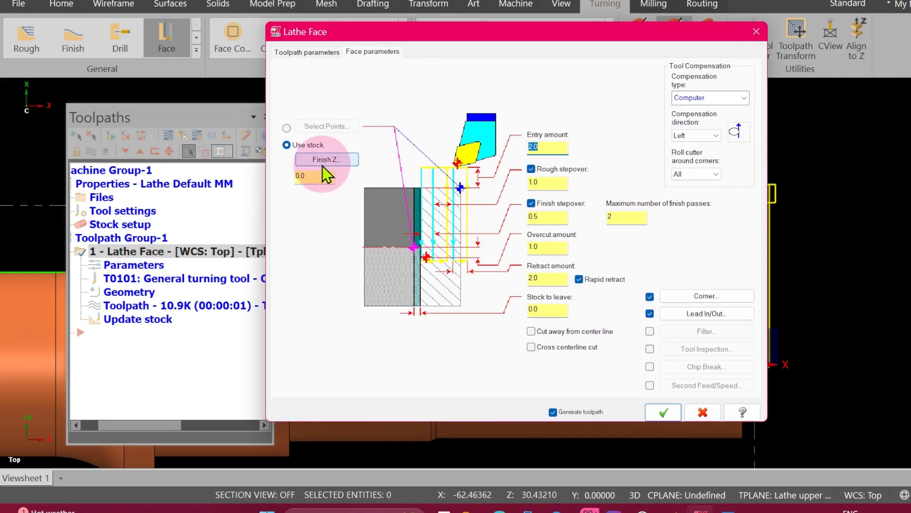
left_click(309, 52)
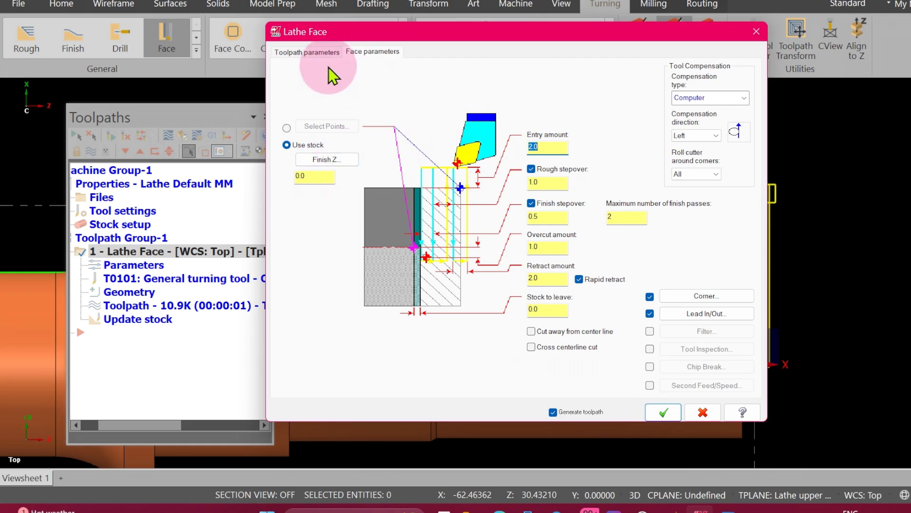
left_click(690, 359)
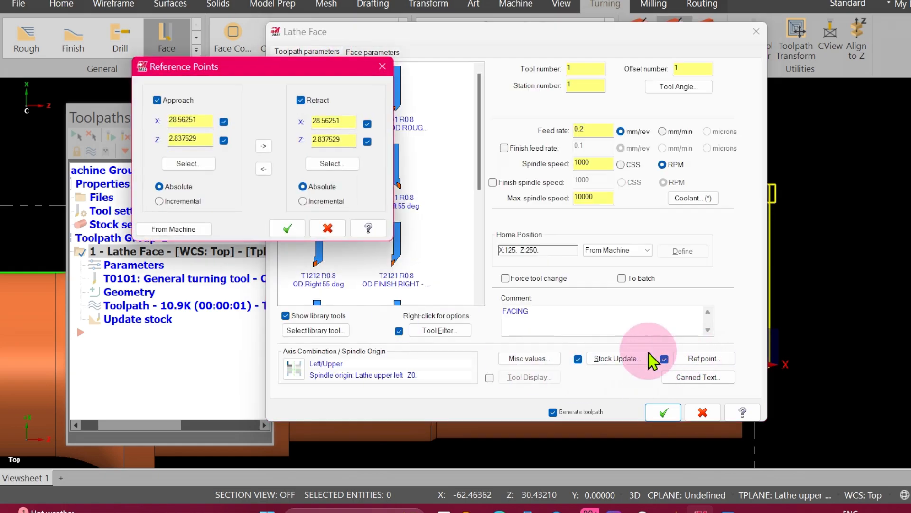
Pick the stock boundary's outer front corner as the approach reference point, giving X 26.0 and Z 2.0.
left_click(184, 167)
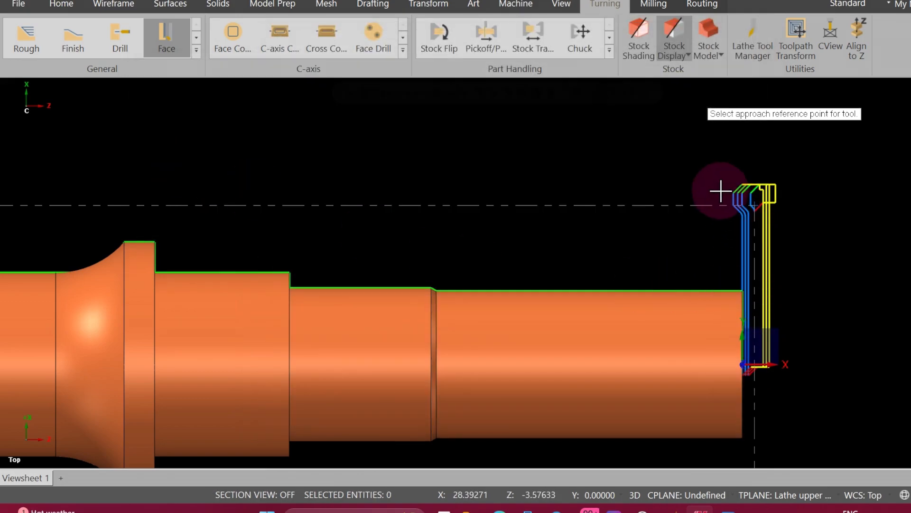
scroll(754, 294, "up", 1)
scroll(754, 295, "up", 2)
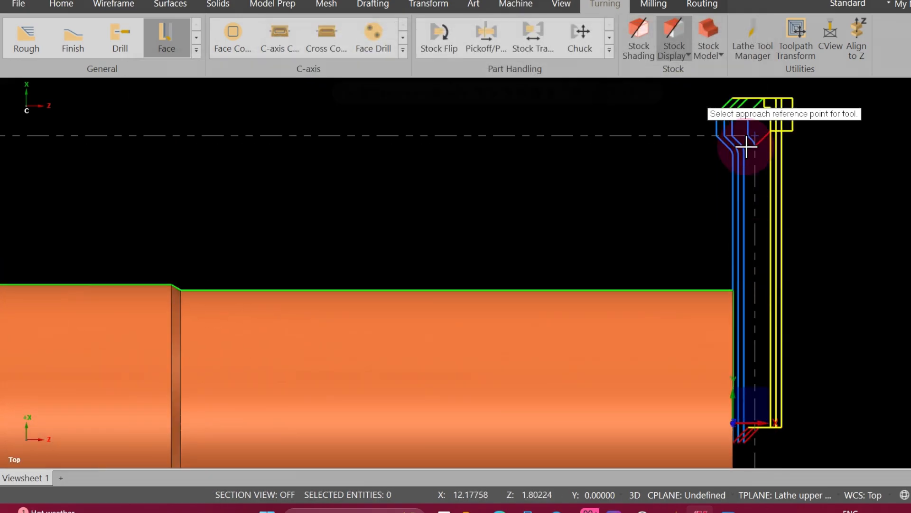
scroll(641, 359, "down", 2)
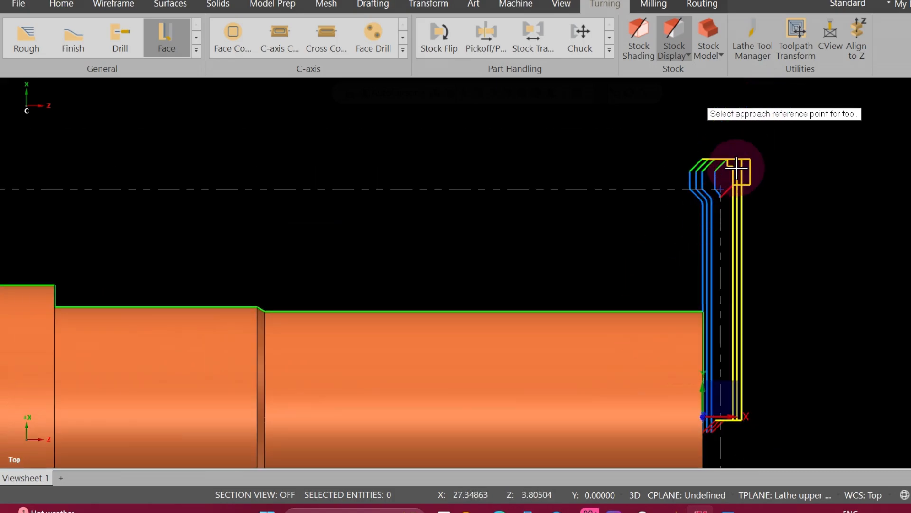
scroll(732, 163, "up", 3)
left_click(705, 216)
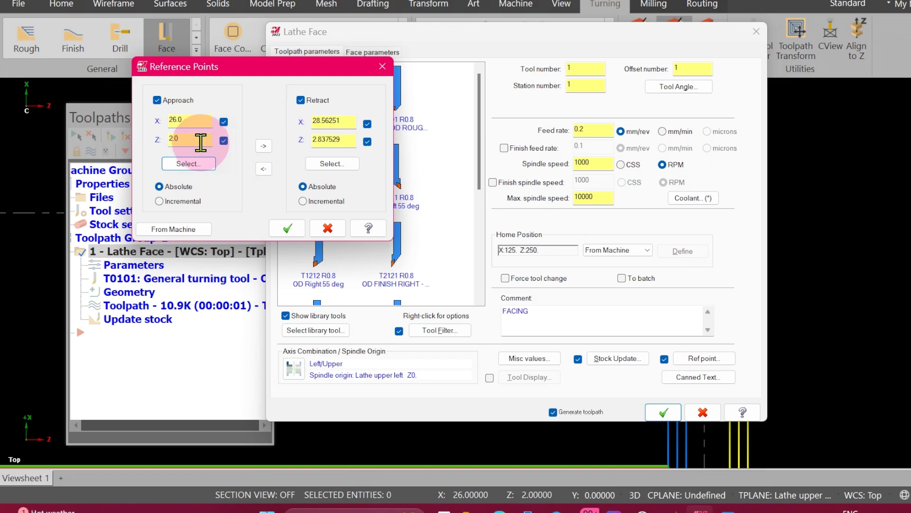
Set the approach reference point to Z 4 and X 30, and accept the settings for the facing operation.
left_click(196, 139)
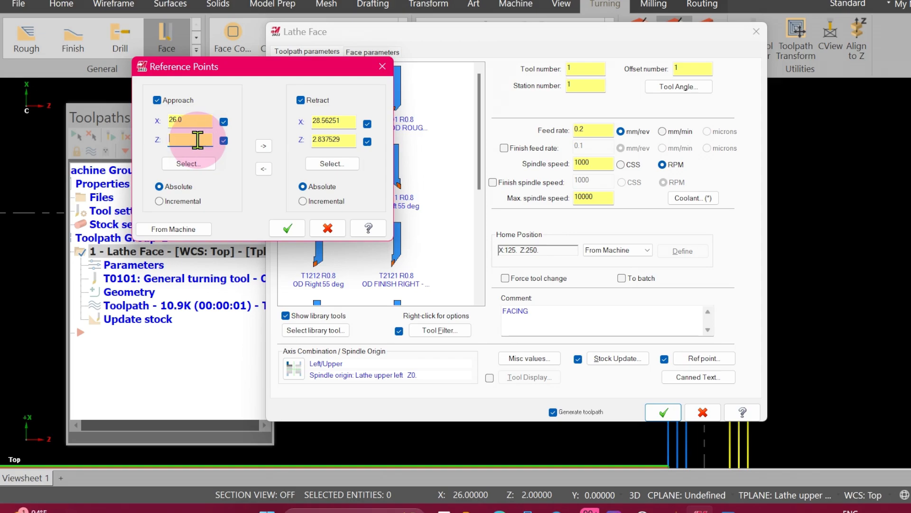
type("4")
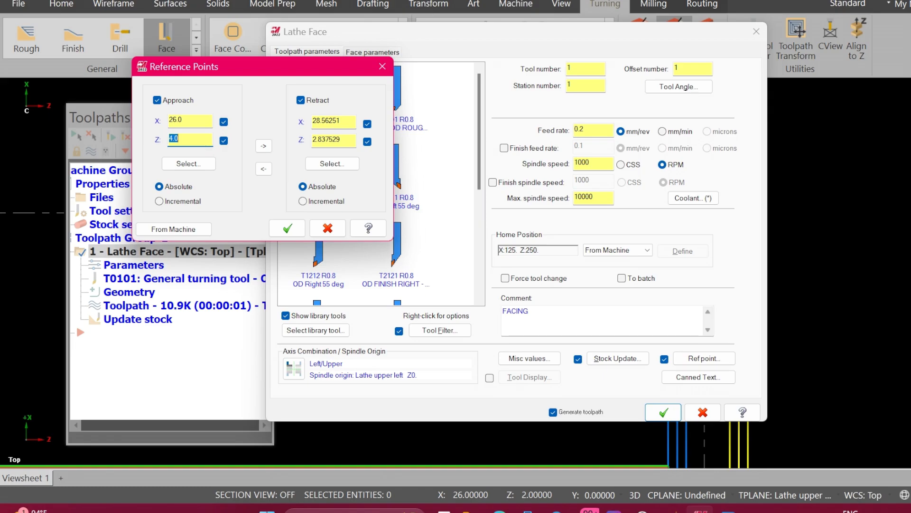
left_click(198, 118)
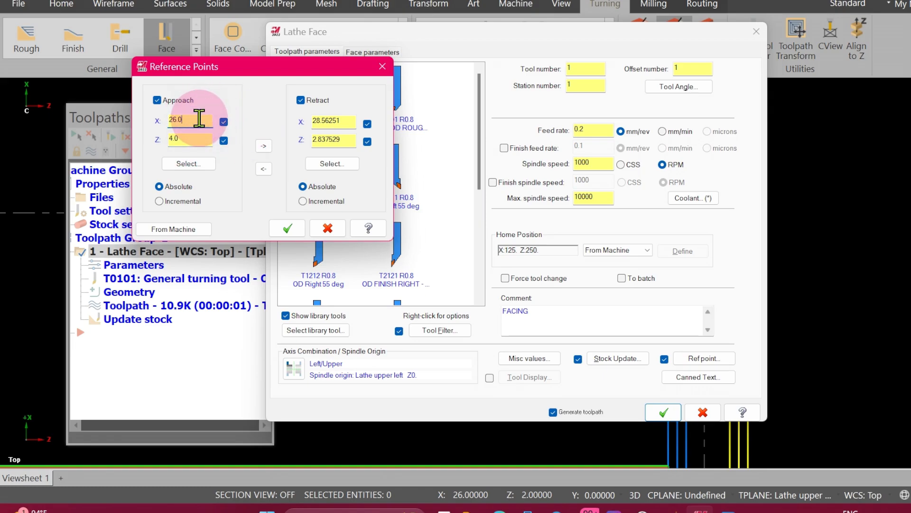
type("30")
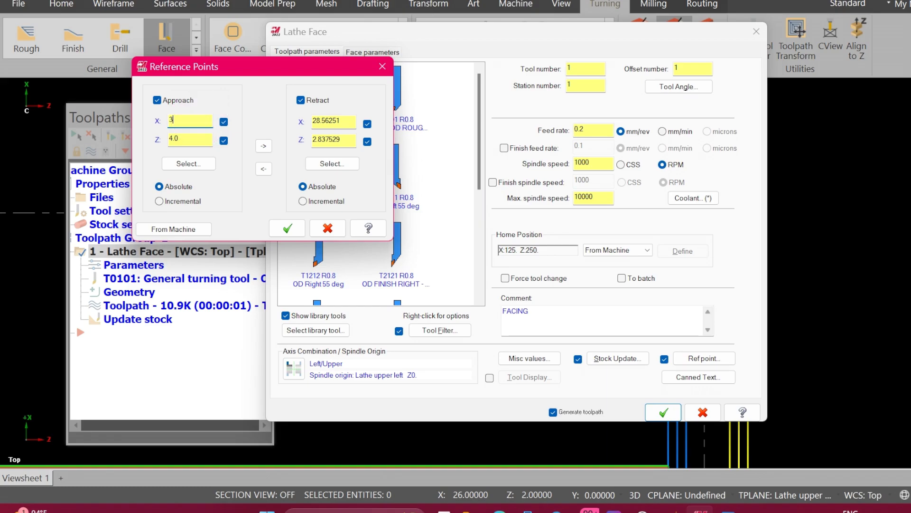
left_click(286, 228)
left_click(661, 412)
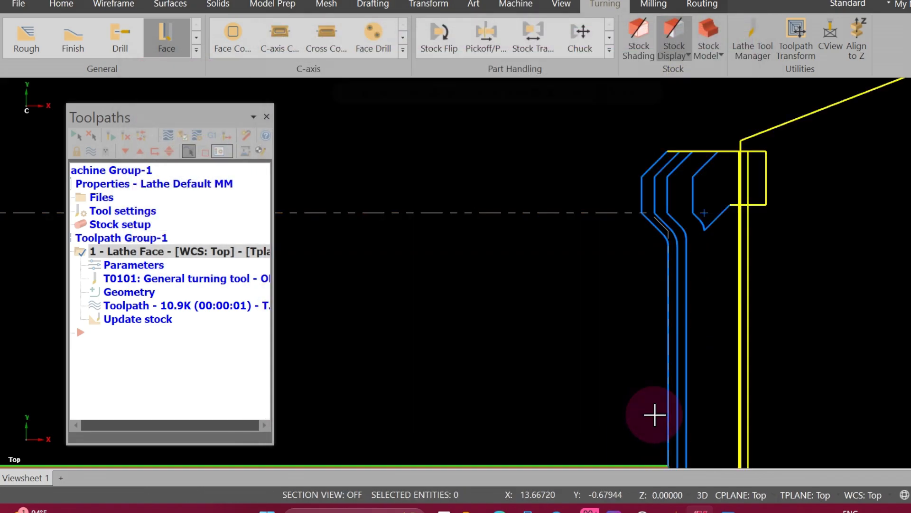